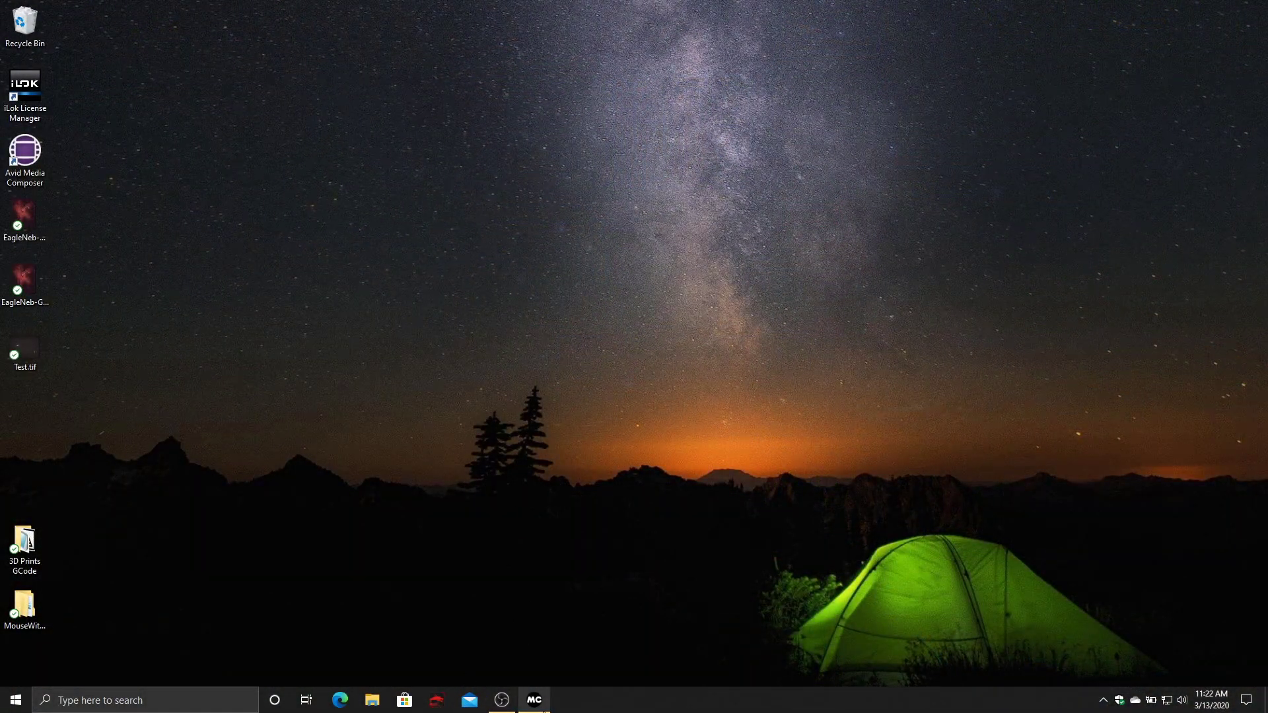
Step: Launch MallinCamSky and start the live SkyRaiderDS16CTEC camera preview
{"action": "left_click", "coordinate": [541, 708]}
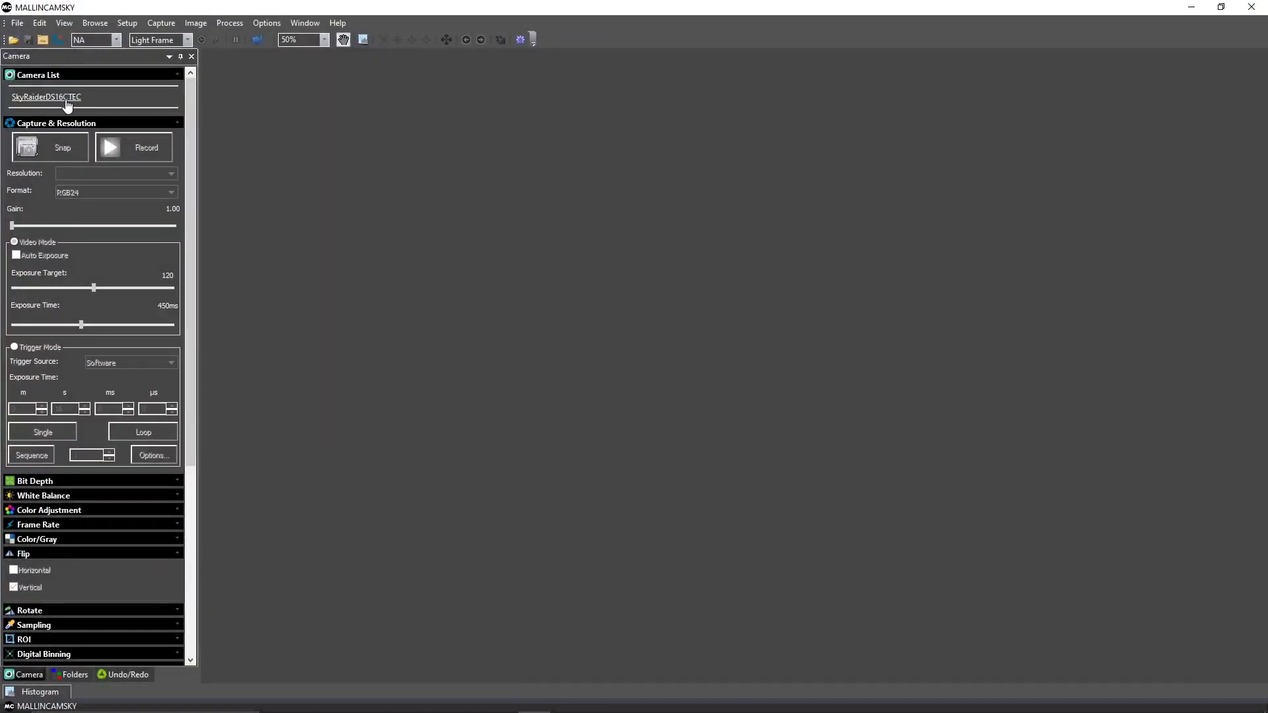
{"action": "left_click", "coordinate": [67, 99]}
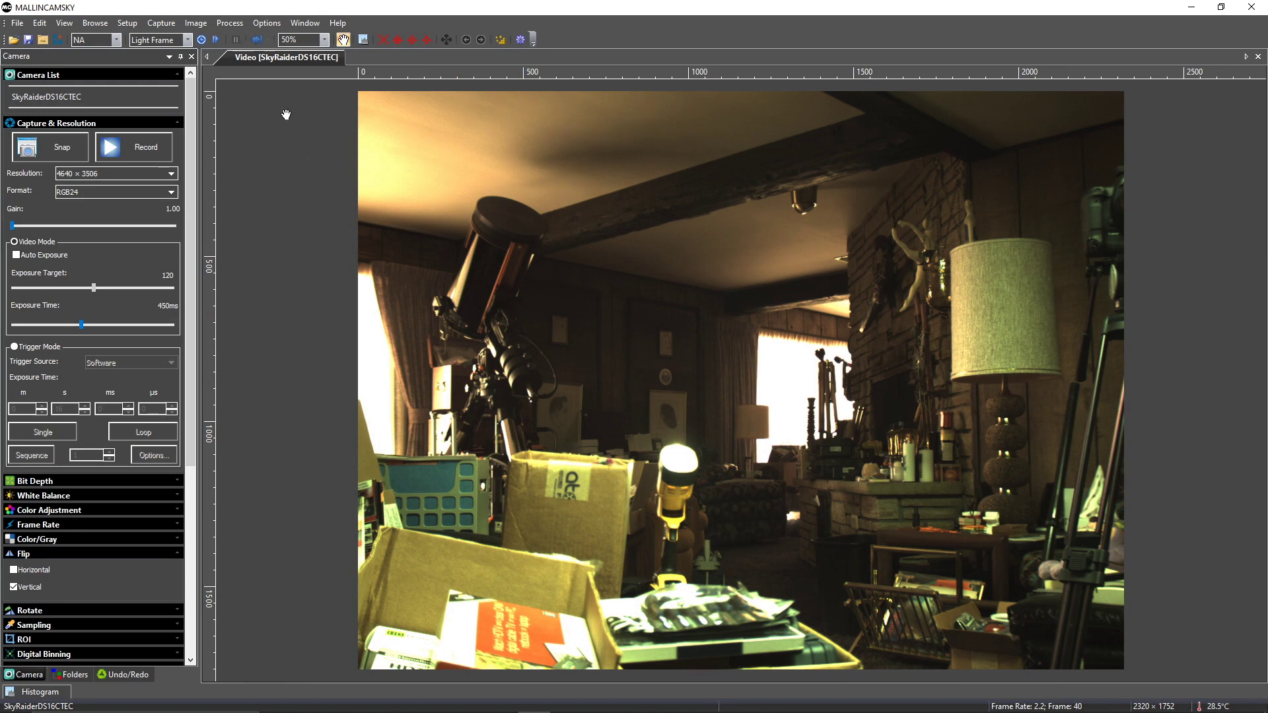
{"action": "left_click", "coordinate": [266, 25]}
Step: Look through the Misc preferences list, then return to the Record settings page
{"action": "left_click", "coordinate": [291, 38]}
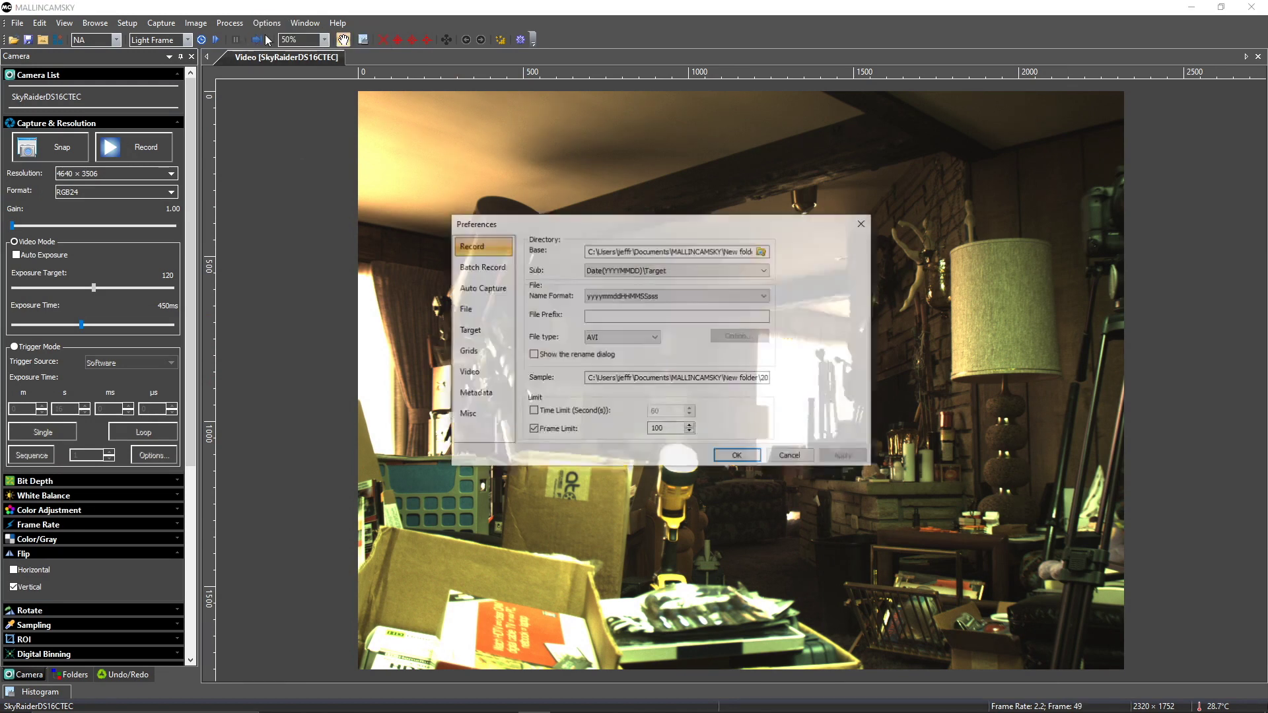
{"action": "left_click", "coordinate": [463, 415]}
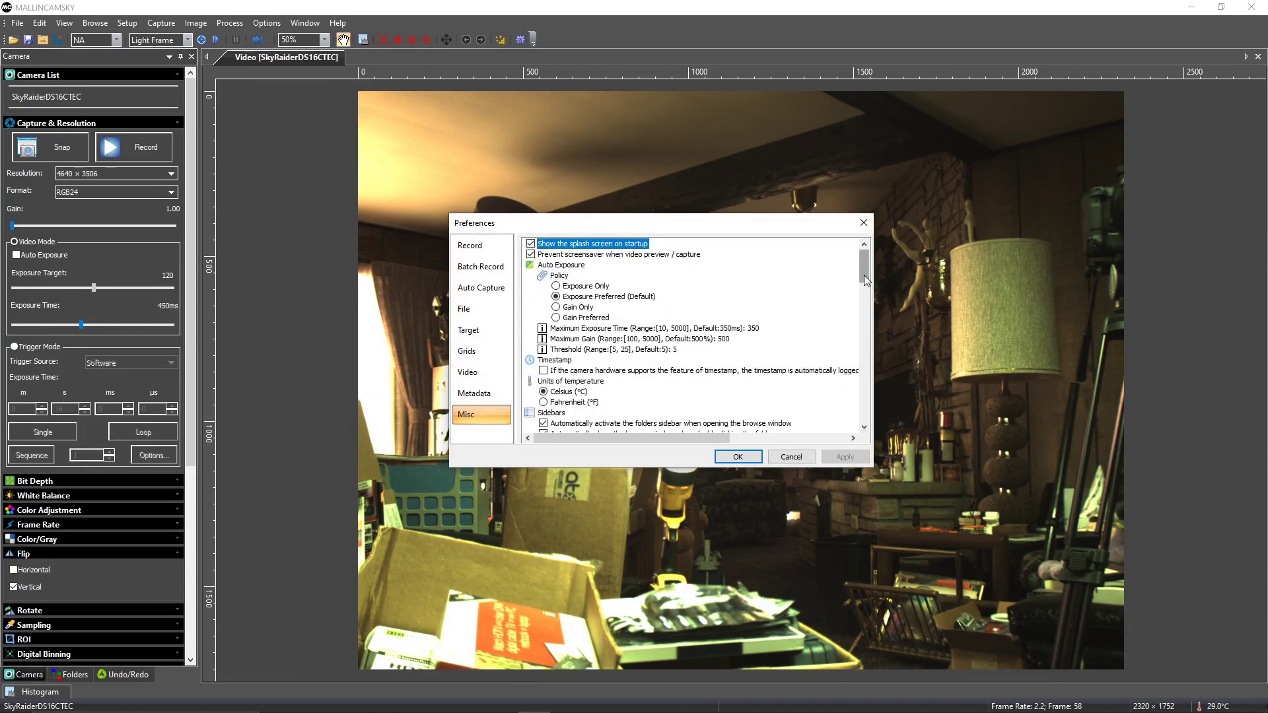
{"action": "left_click_drag", "start_coordinate": [866, 291], "coordinate": [871, 422]}
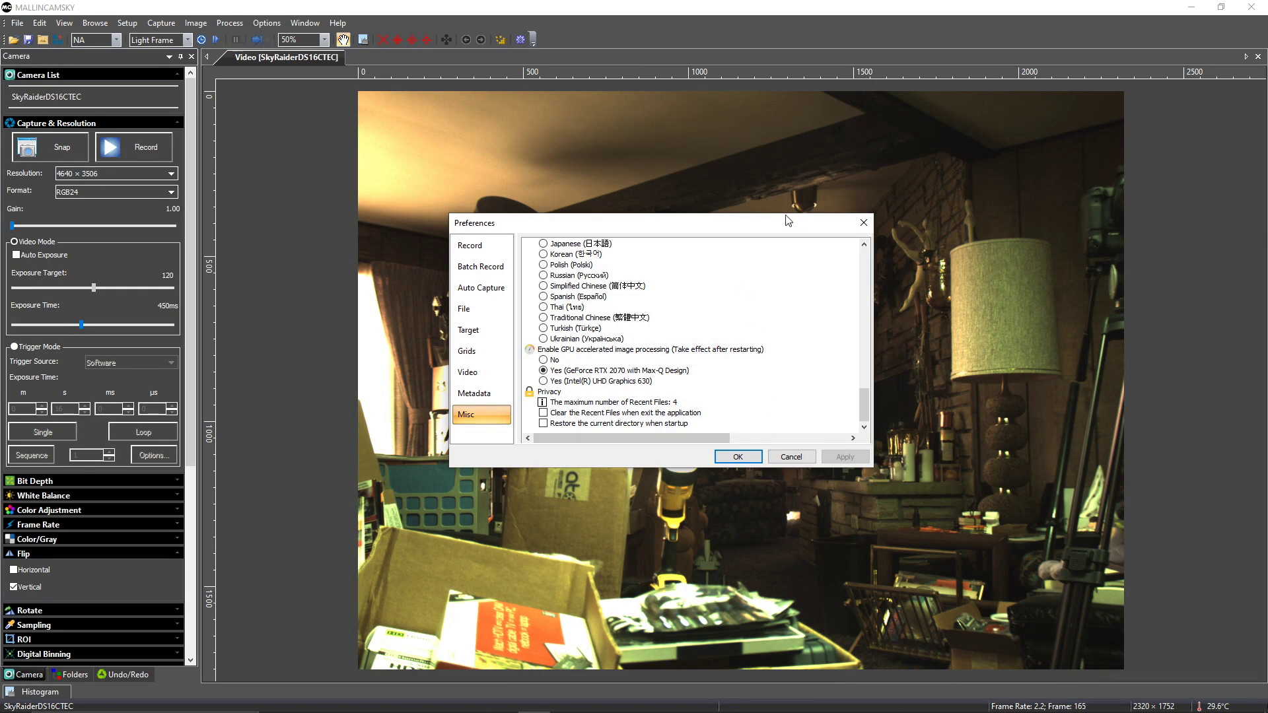
{"action": "left_click", "coordinate": [467, 246]}
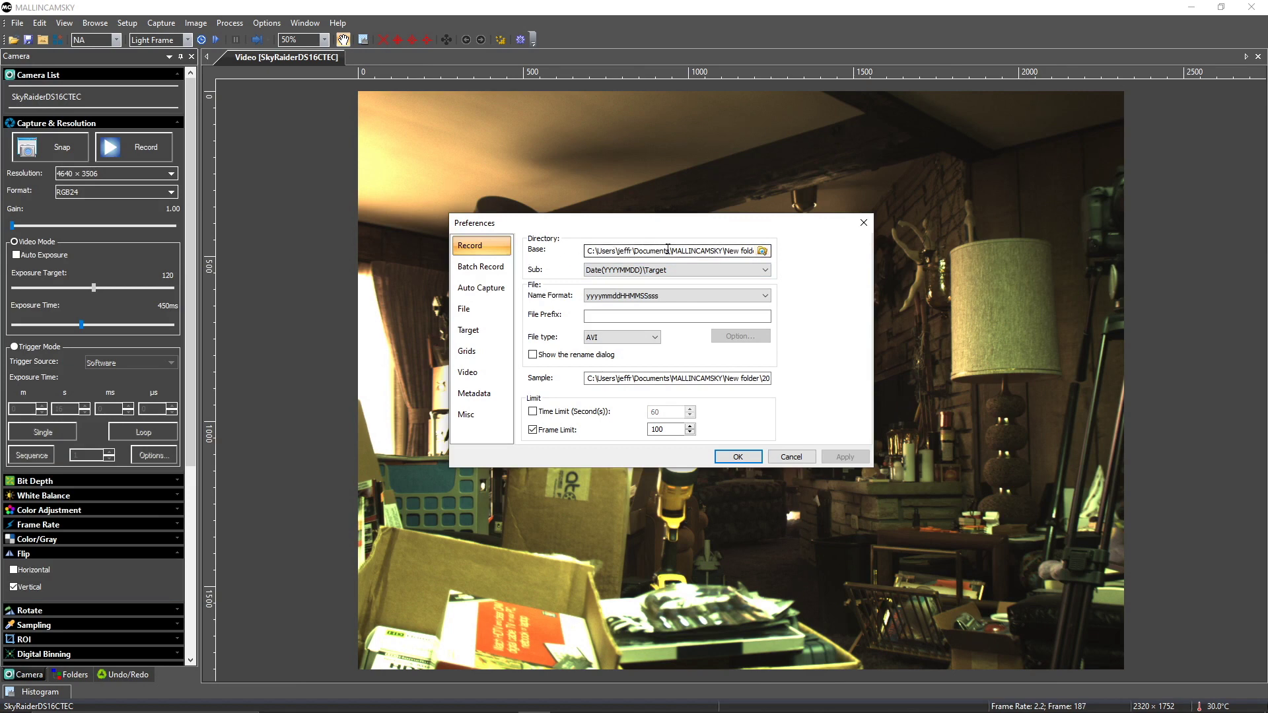
Step: Create a Movies folder in Documents\MALLINCAMSKY and make it the recording base folder
{"action": "left_click", "coordinate": [762, 251]}
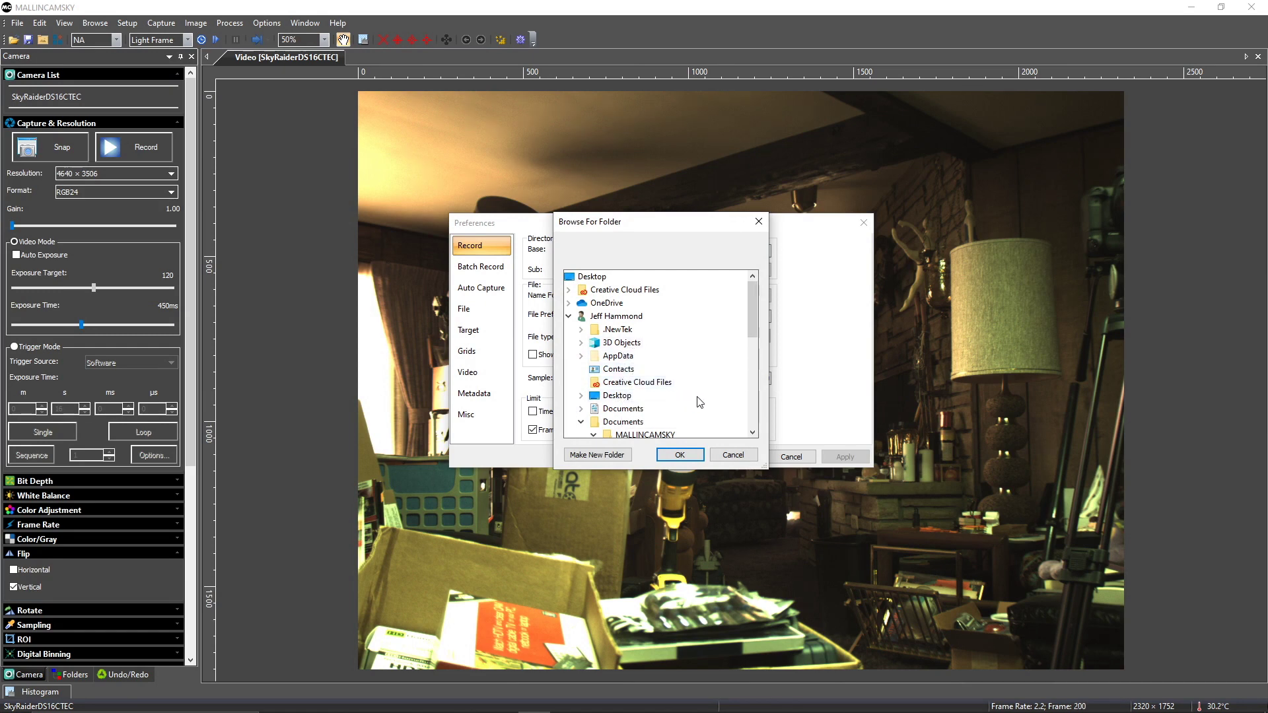
{"action": "double_click", "coordinate": [630, 409]}
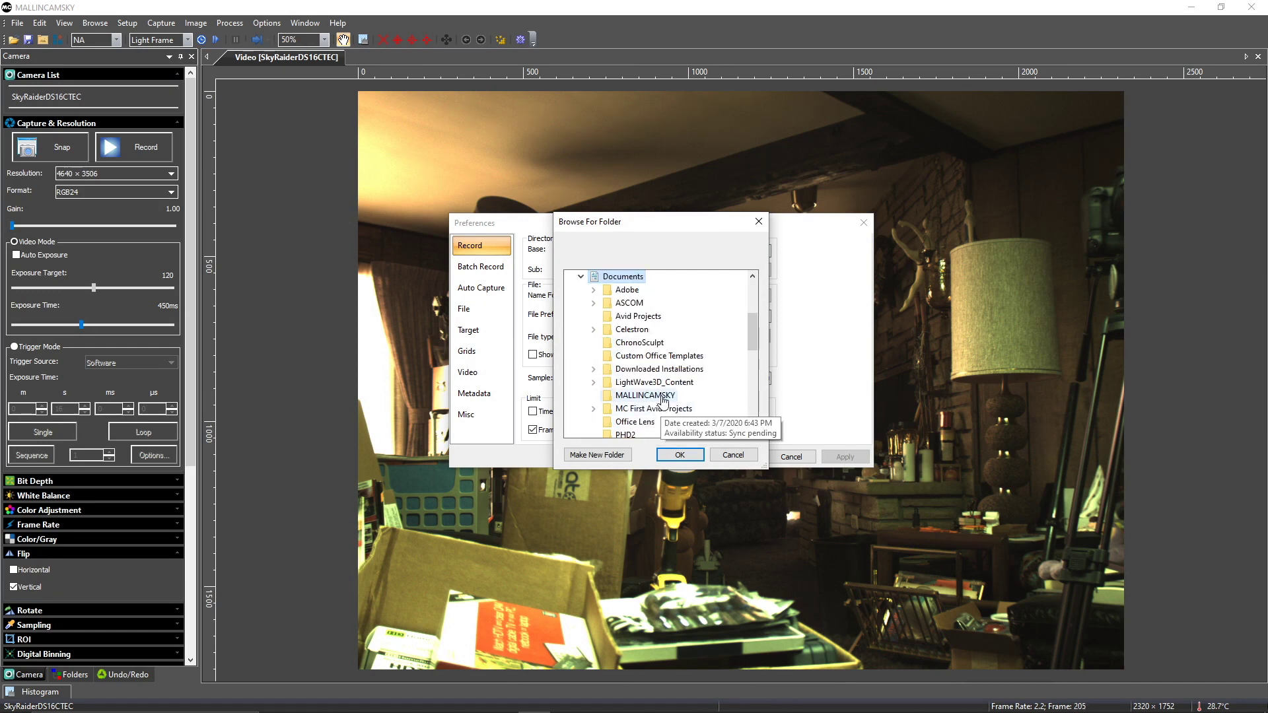
{"action": "left_click", "coordinate": [663, 400]}
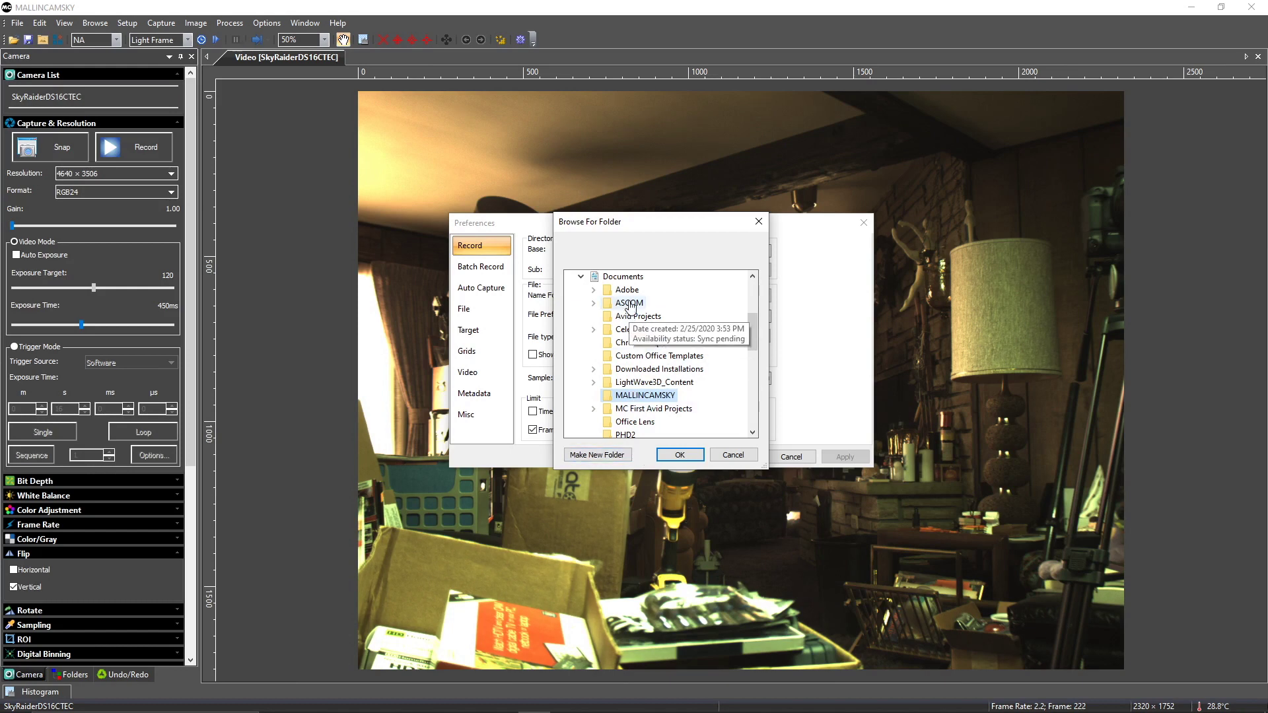
{"action": "left_click", "coordinate": [599, 455]}
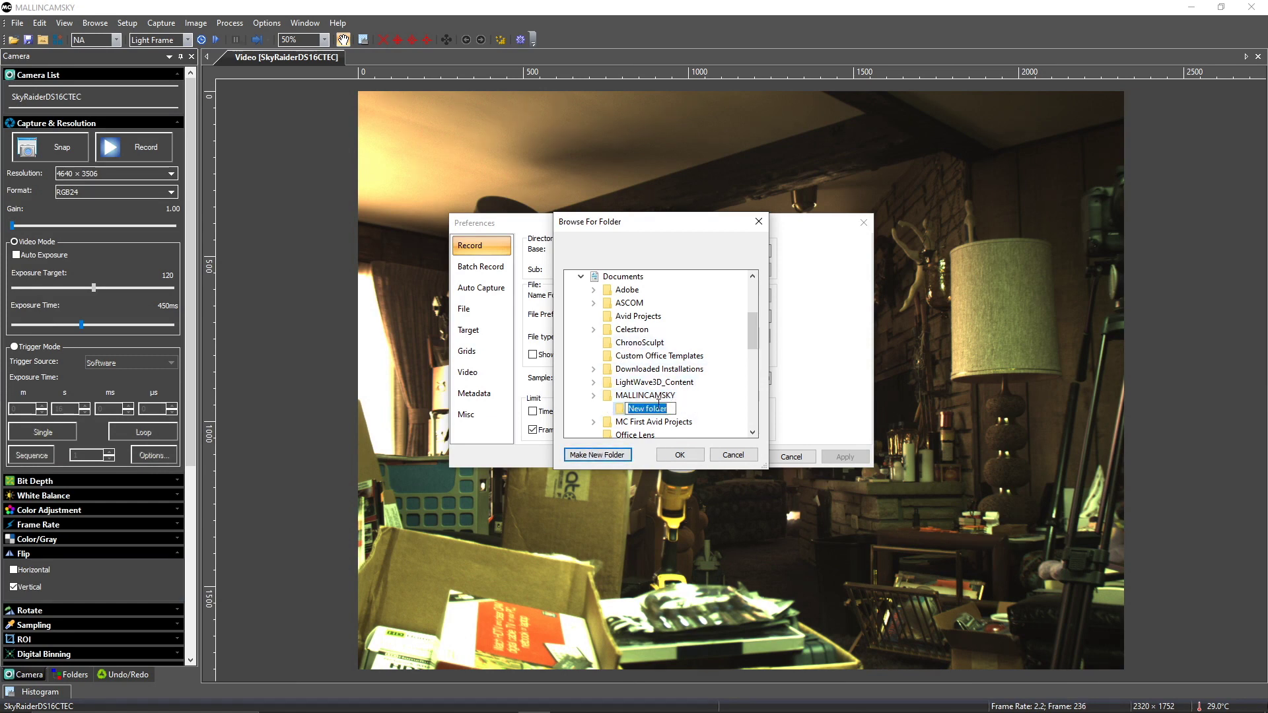
{"action": "type", "text": "Movies"}
{"action": "left_click", "coordinate": [662, 453]}
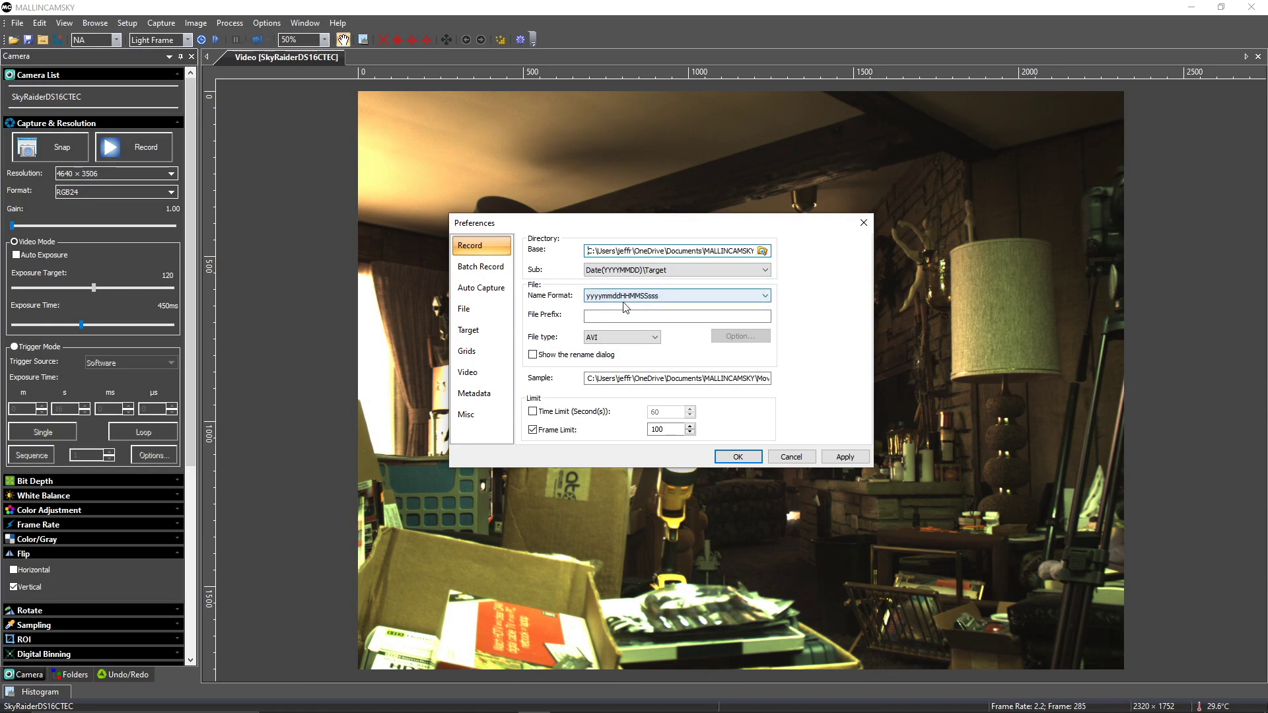
{"action": "left_click", "coordinate": [602, 317]}
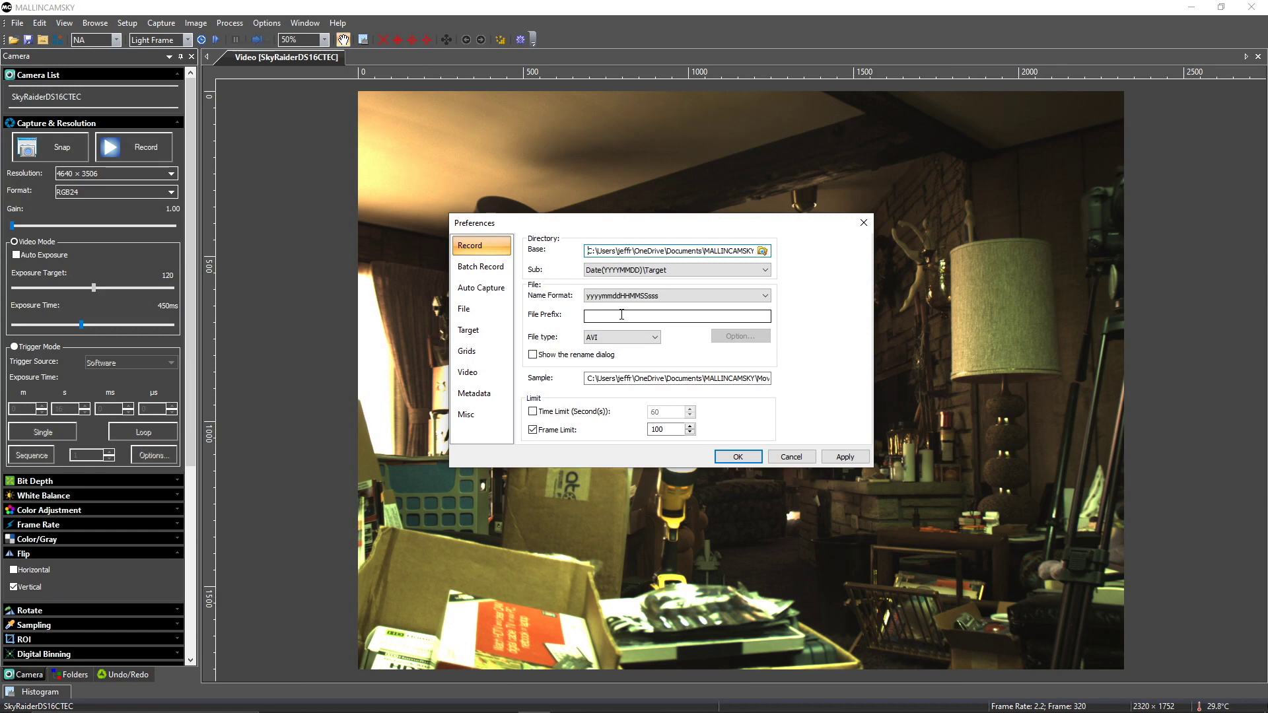
Step: Set the file prefix to Basement, and keep AVI as the file type after trying SER
{"action": "left_click", "coordinate": [669, 315]}
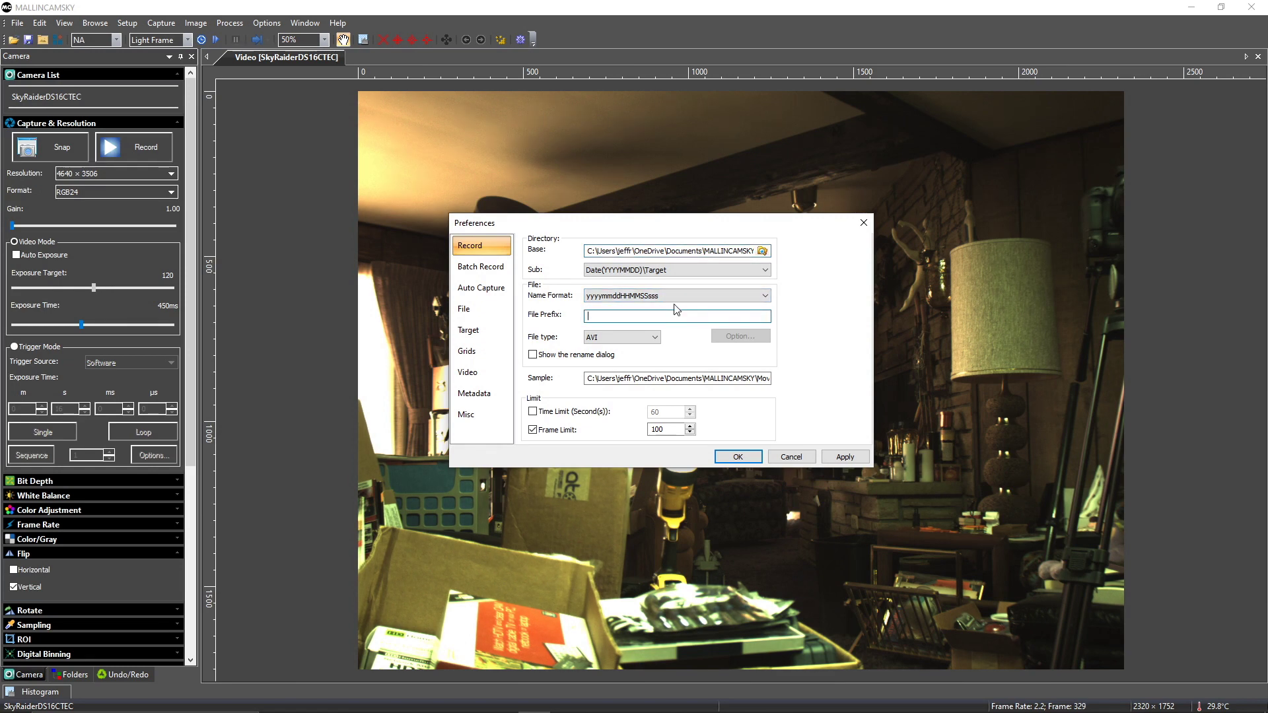
{"action": "type", "text": "Basement"}
{"action": "left_click", "coordinate": [655, 337]}
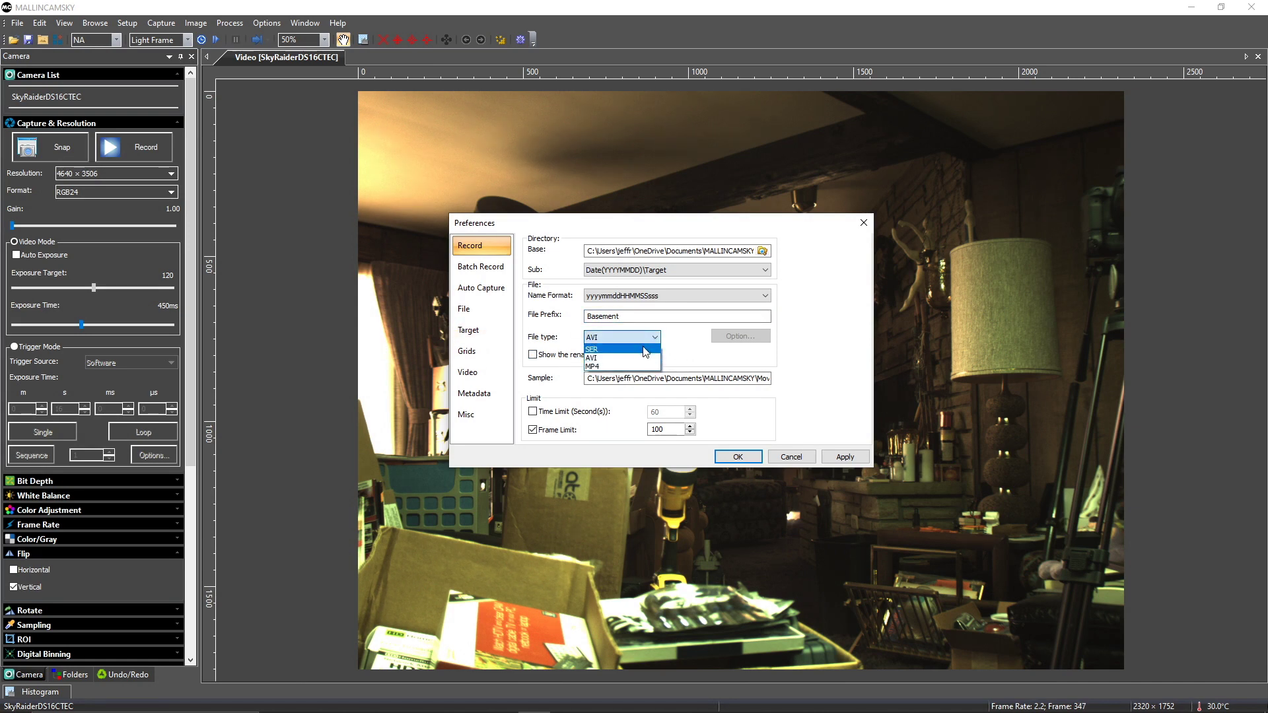
{"action": "left_click", "coordinate": [637, 349]}
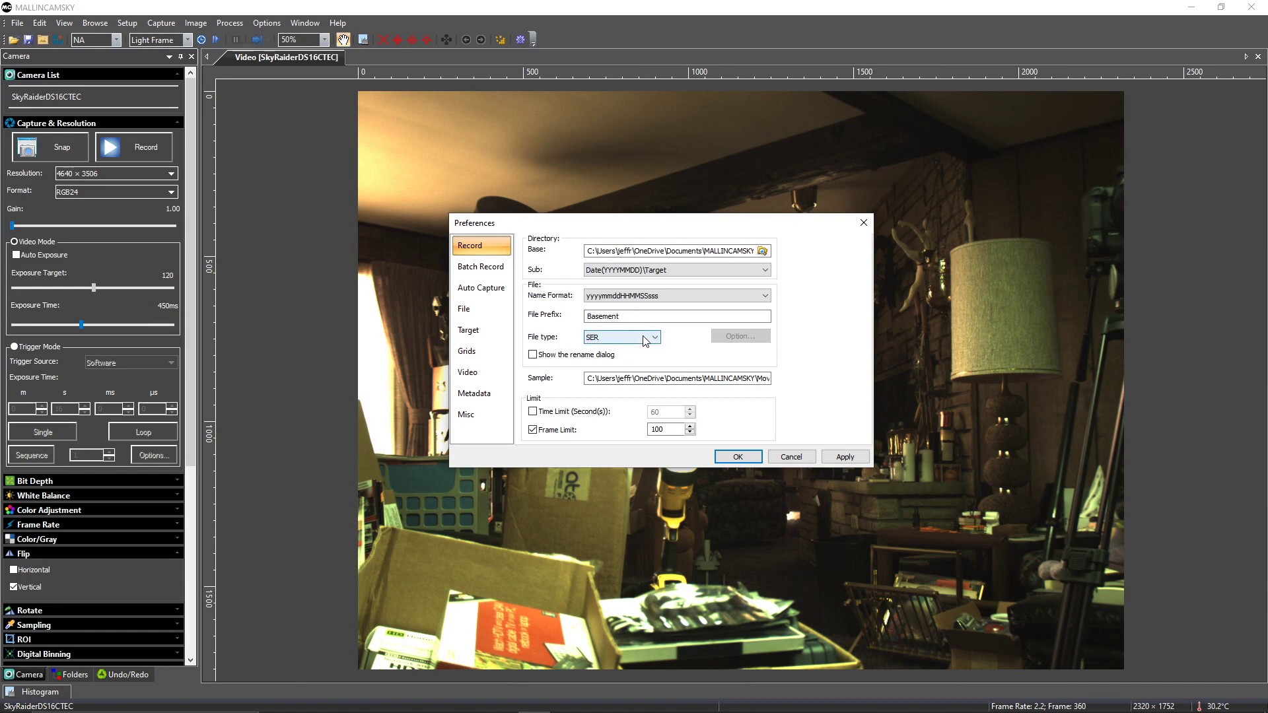
{"action": "left_click", "coordinate": [639, 338]}
{"action": "left_click", "coordinate": [635, 358]}
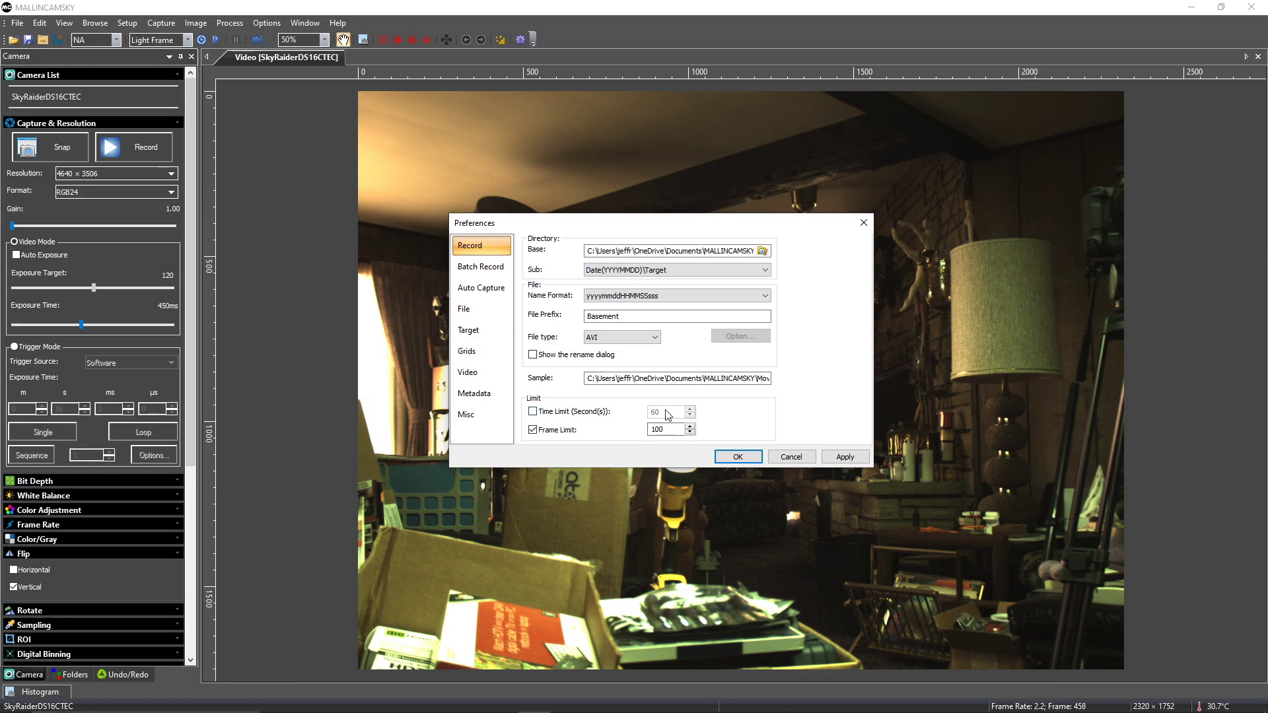
Step: Leave the time limit off and apply a frame limit of 1000
{"action": "left_click", "coordinate": [537, 412]}
{"action": "left_click", "coordinate": [657, 412]}
{"action": "left_click", "coordinate": [533, 412]}
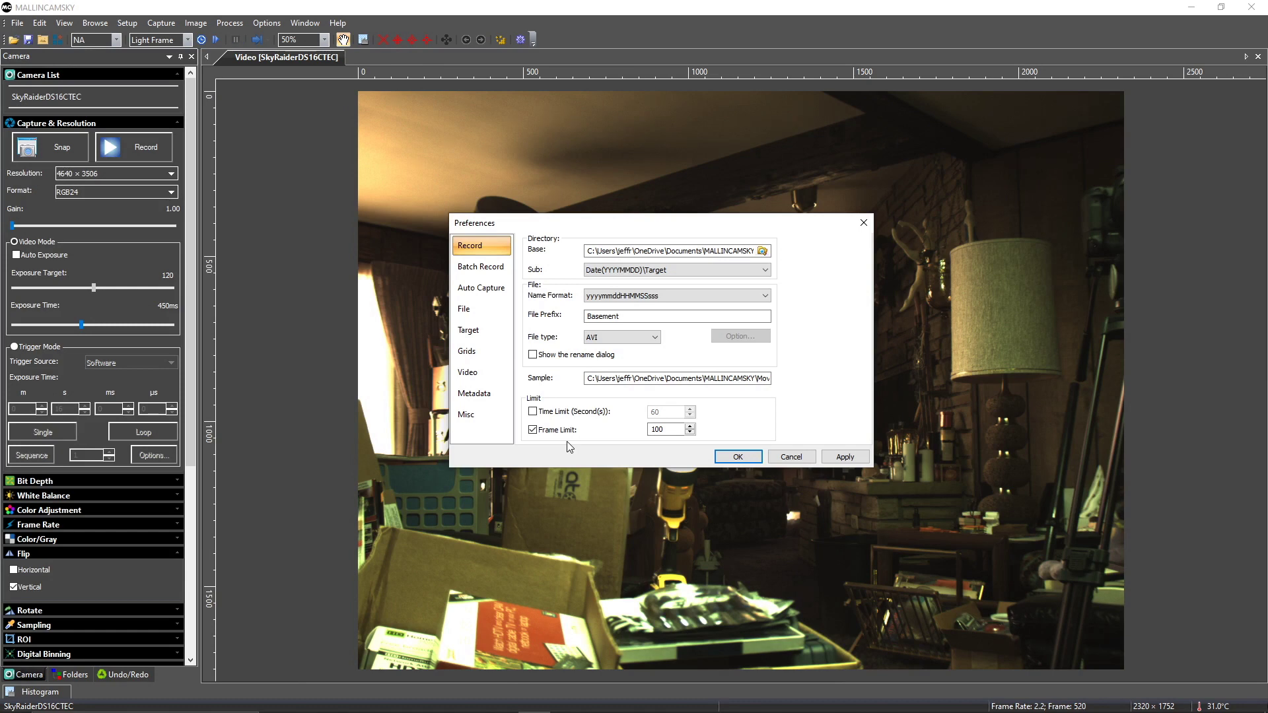
{"action": "left_click", "coordinate": [668, 430]}
{"action": "type", "text": "0"}
{"action": "left_click", "coordinate": [846, 456]}
Step: Set Batch Record to 10 videos at a 0-second interval and close Preferences
{"action": "left_click", "coordinate": [488, 266]}
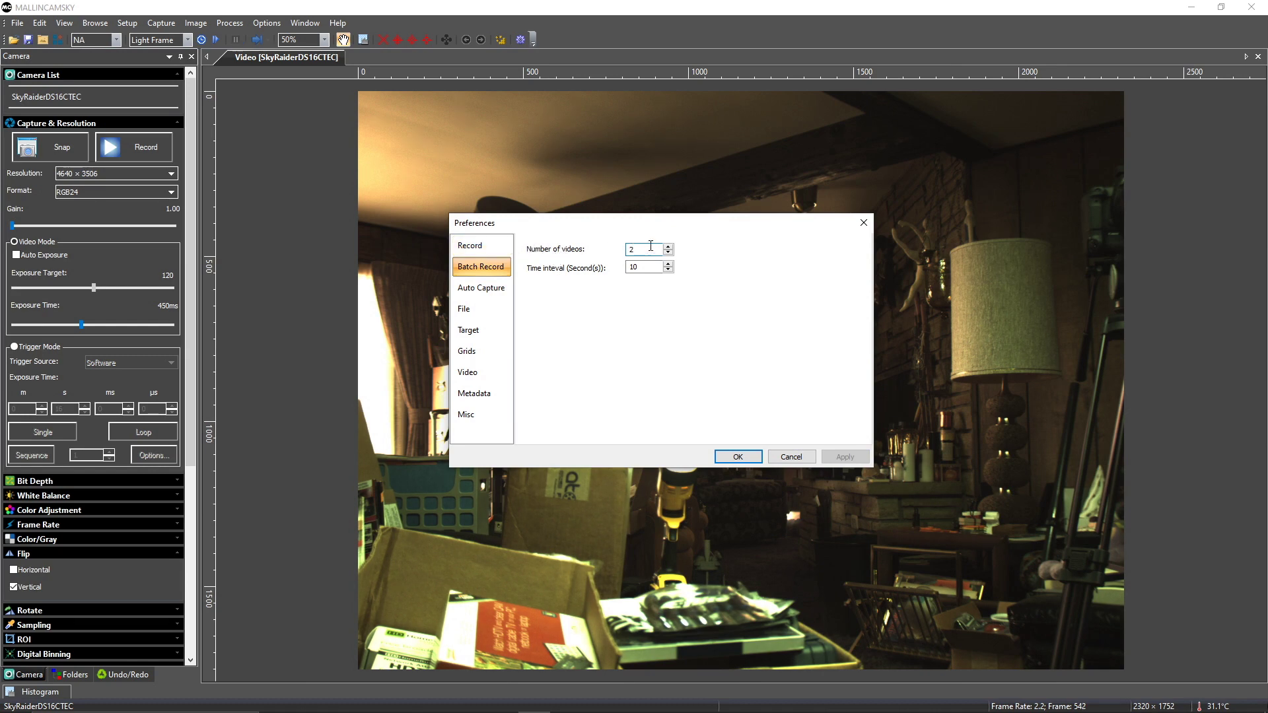
{"action": "type", "text": "10"}
{"action": "double_click", "coordinate": [634, 267]}
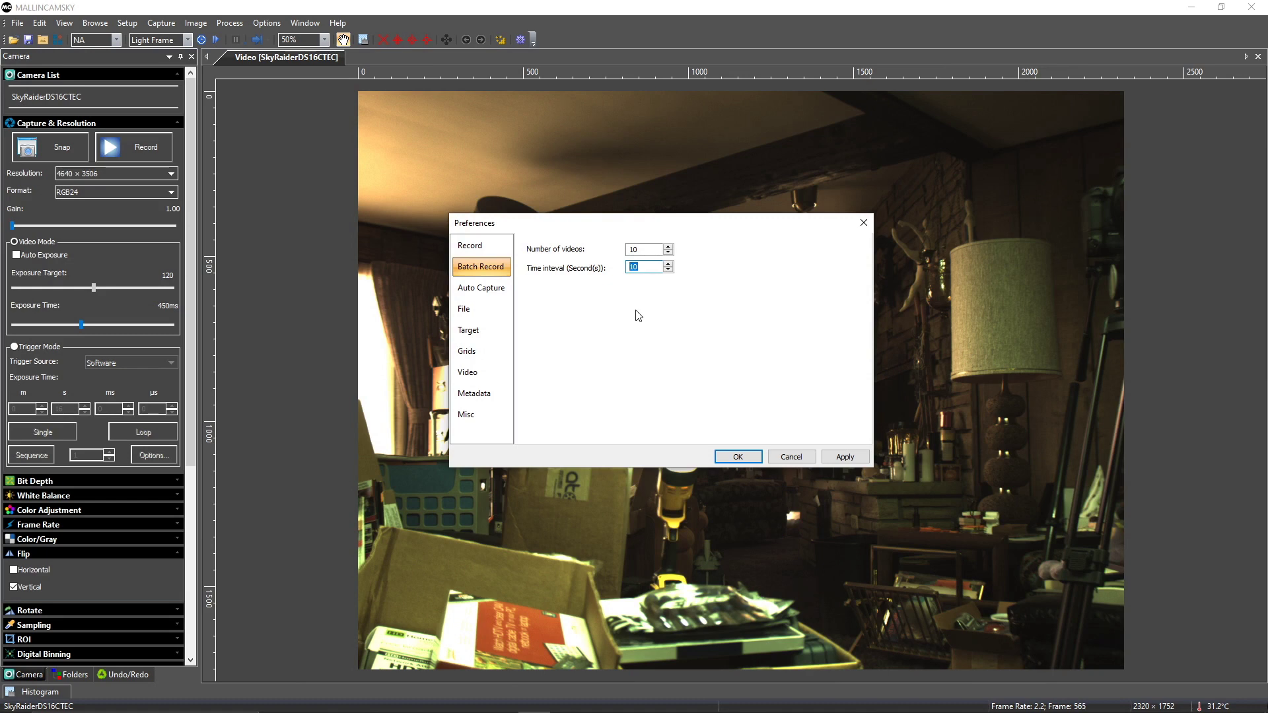
{"action": "type", "text": "0"}
{"action": "left_click", "coordinate": [842, 457]}
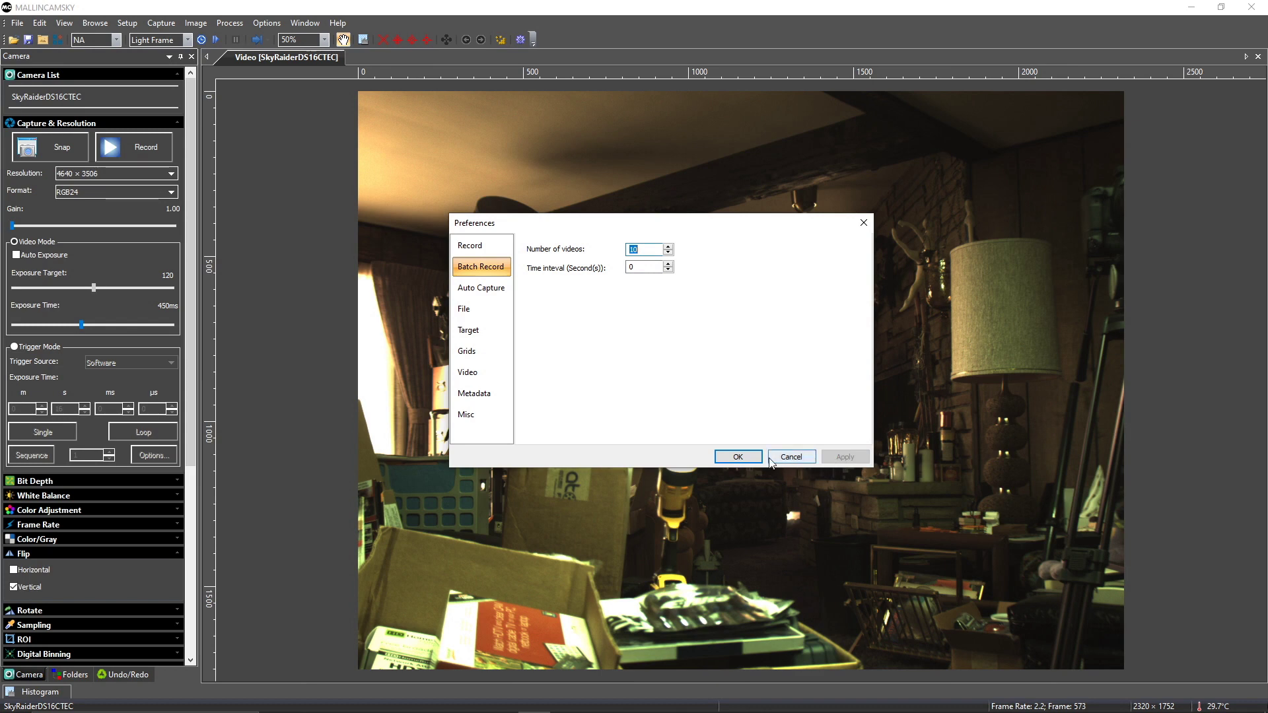
{"action": "left_click", "coordinate": [738, 457]}
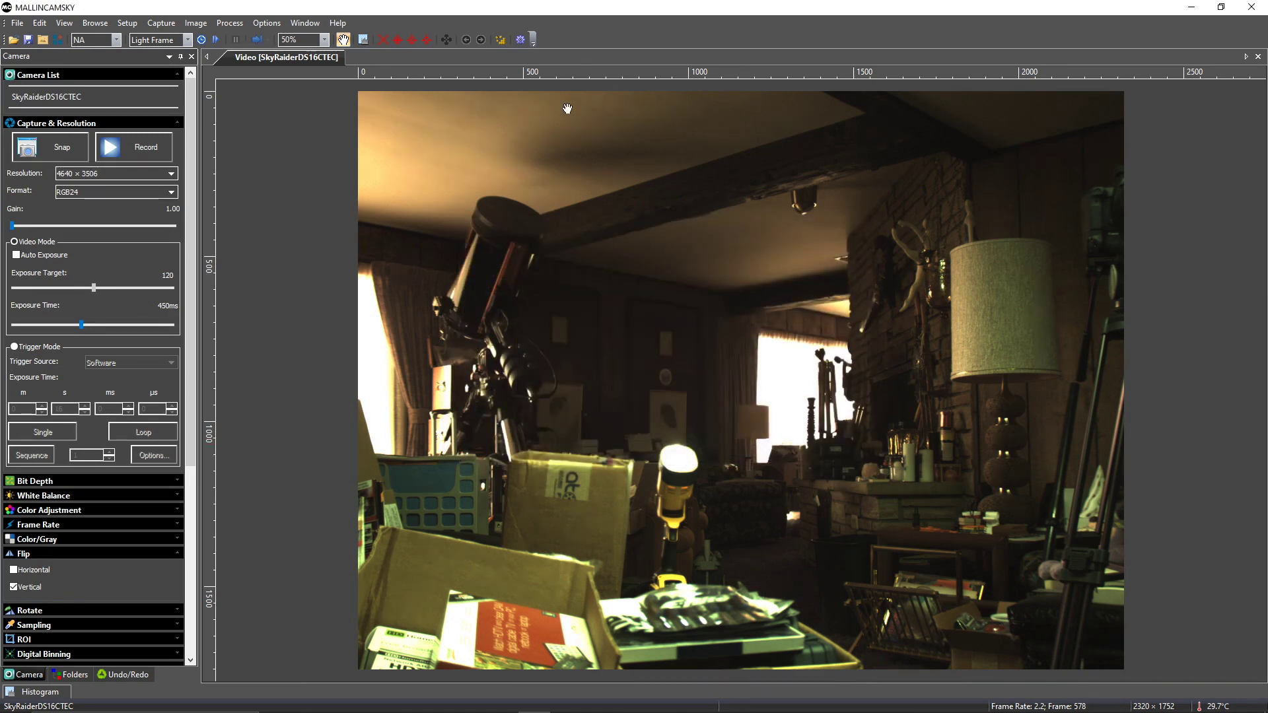
Step: Record a short test clip of the live camera view, then stop it
{"action": "left_click", "coordinate": [123, 149]}
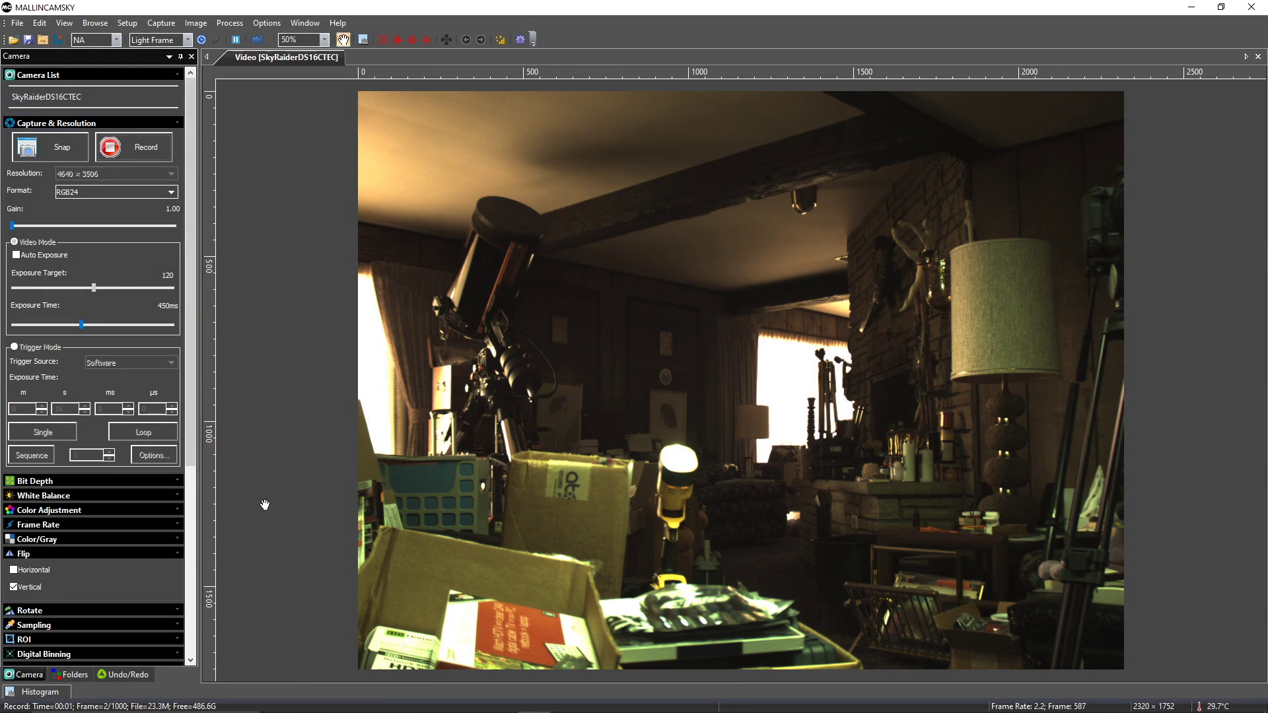
{"action": "mouse_move", "coordinate": [134, 708]}
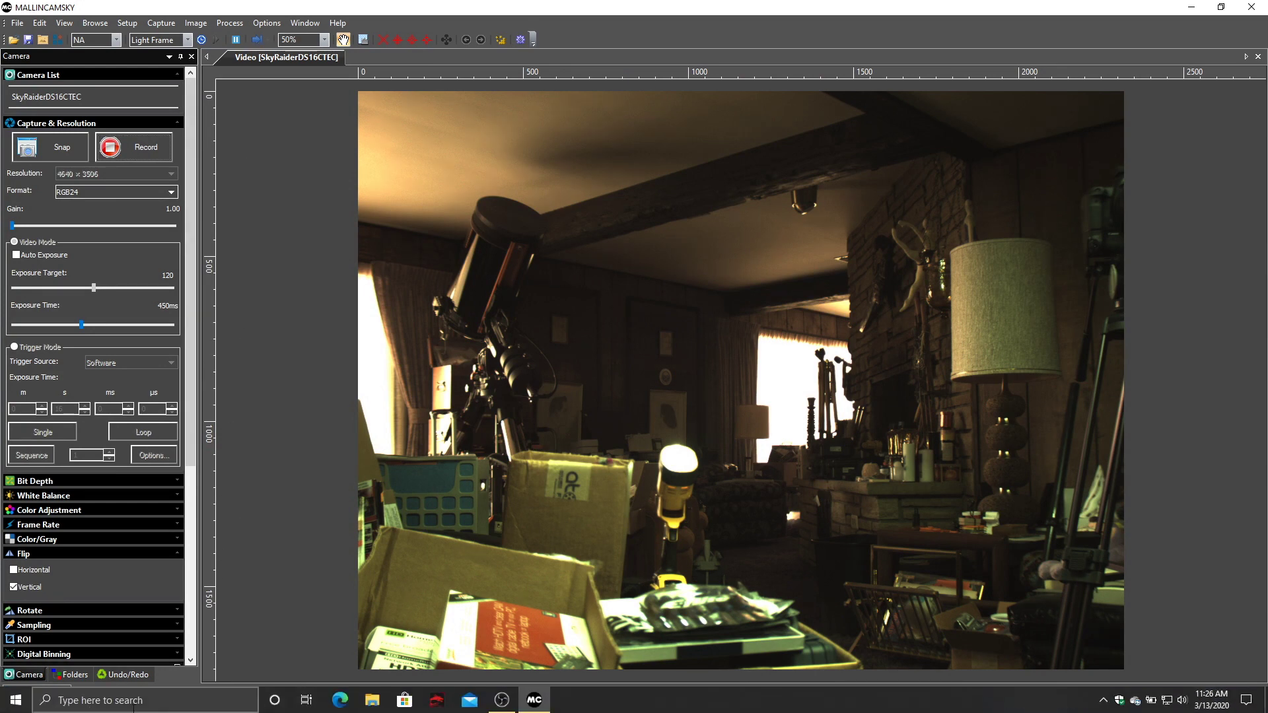
{"action": "left_click", "coordinate": [126, 159]}
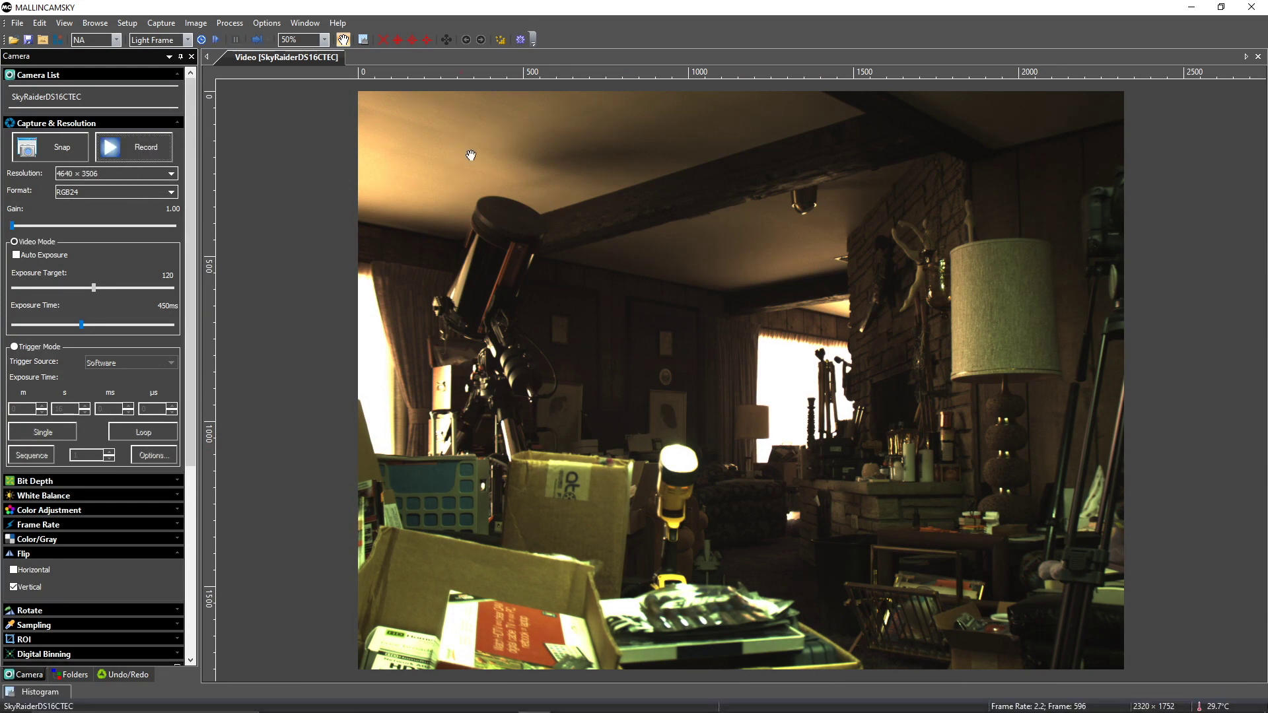
{"action": "left_click", "coordinate": [196, 23]}
Step: Lower the recording frame limit from 1000 to 10 and close Preferences
{"action": "left_click", "coordinate": [267, 23]}
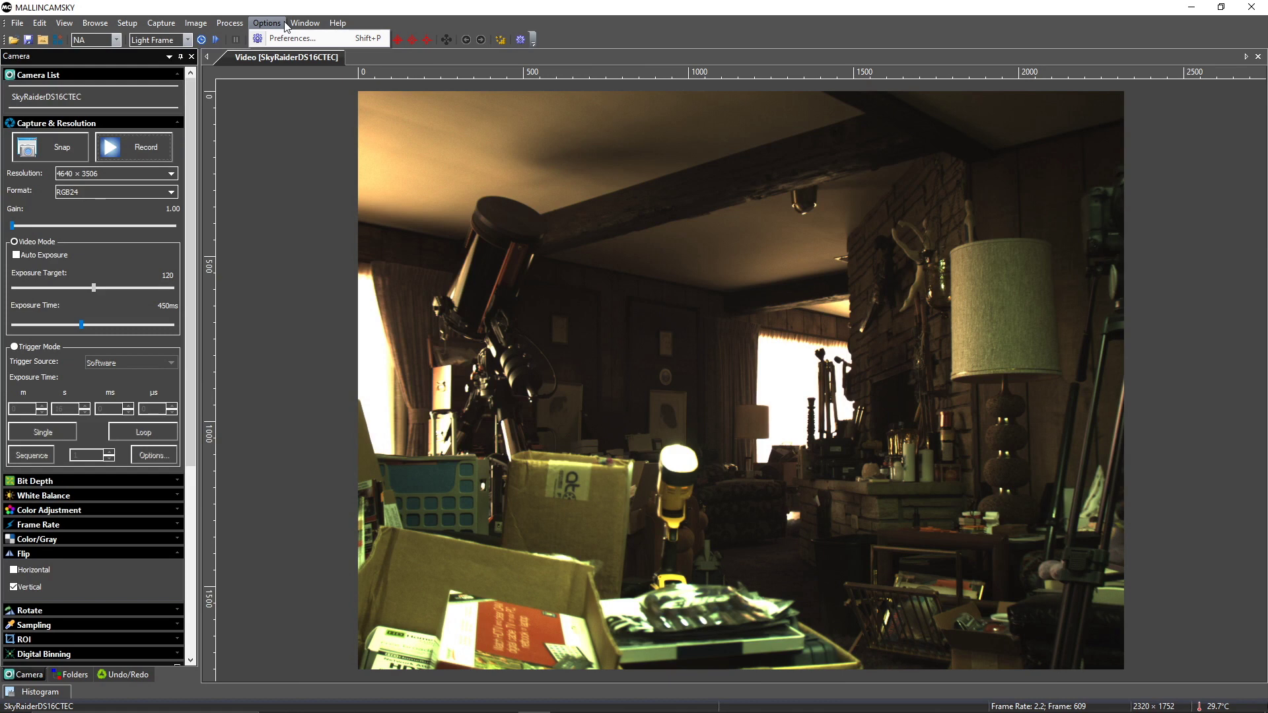
{"action": "left_click", "coordinate": [291, 38]}
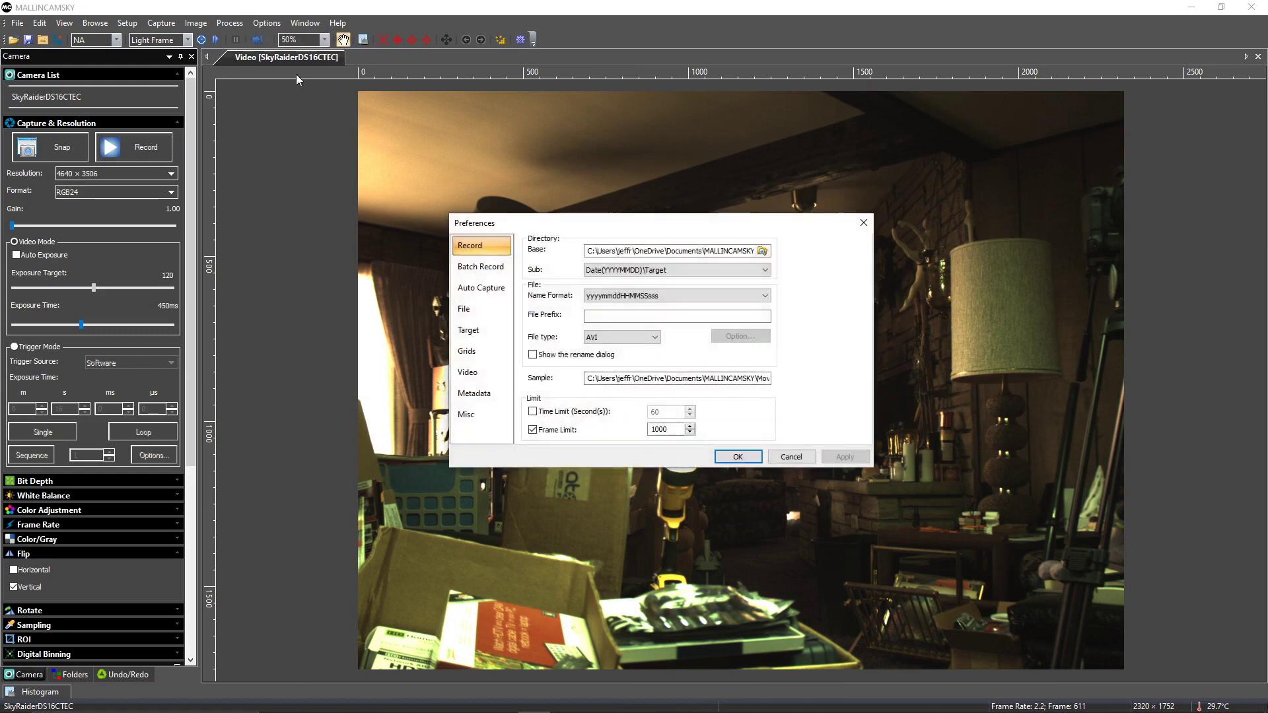
{"action": "double_click", "coordinate": [670, 427]}
{"action": "type", "text": "10"}
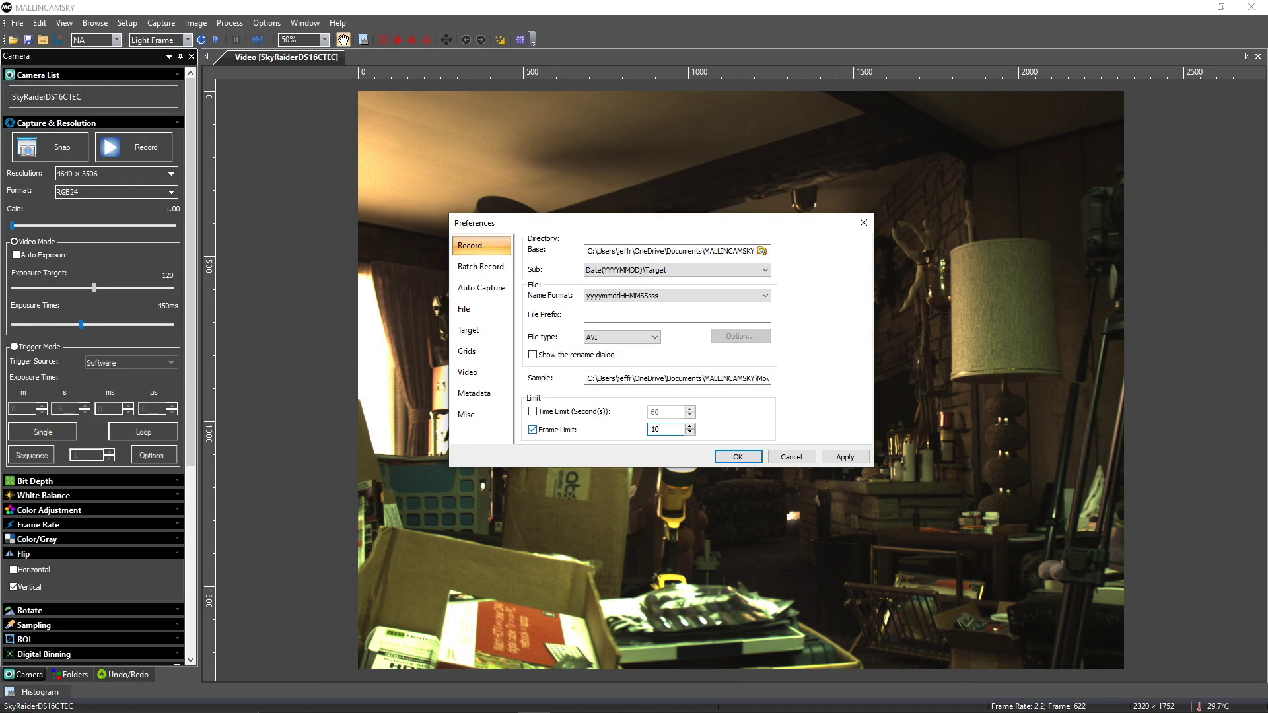
{"action": "left_click", "coordinate": [847, 458]}
{"action": "left_click", "coordinate": [480, 266]}
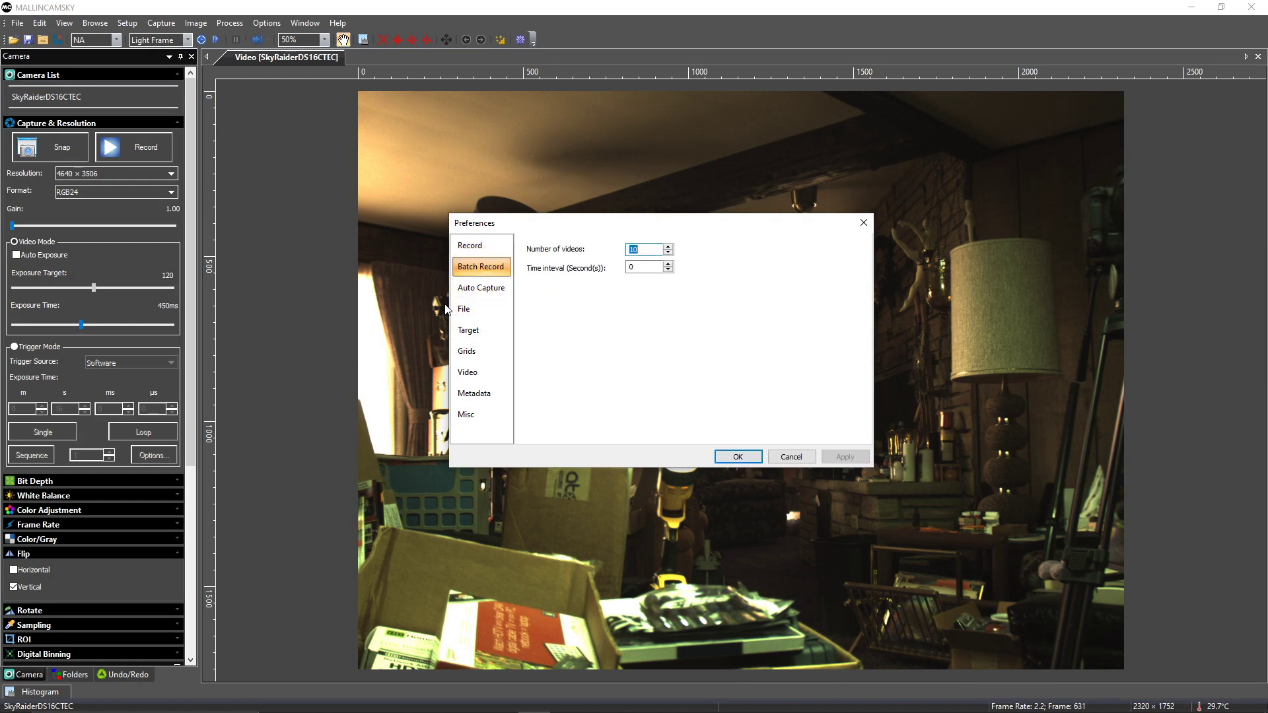
{"action": "left_click", "coordinate": [738, 457]}
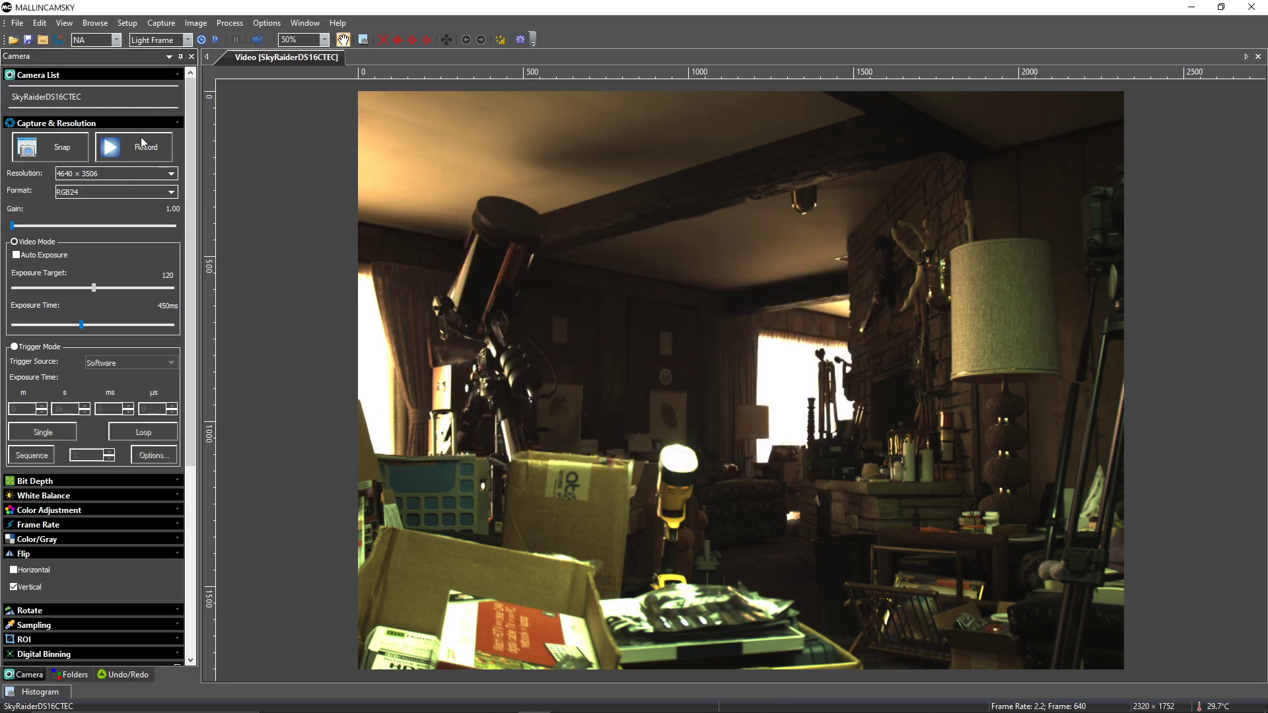
Step: Run a Batch Record of ten 10-frame videos, stopping once it reaches 10/10
{"action": "left_click", "coordinate": [141, 137]}
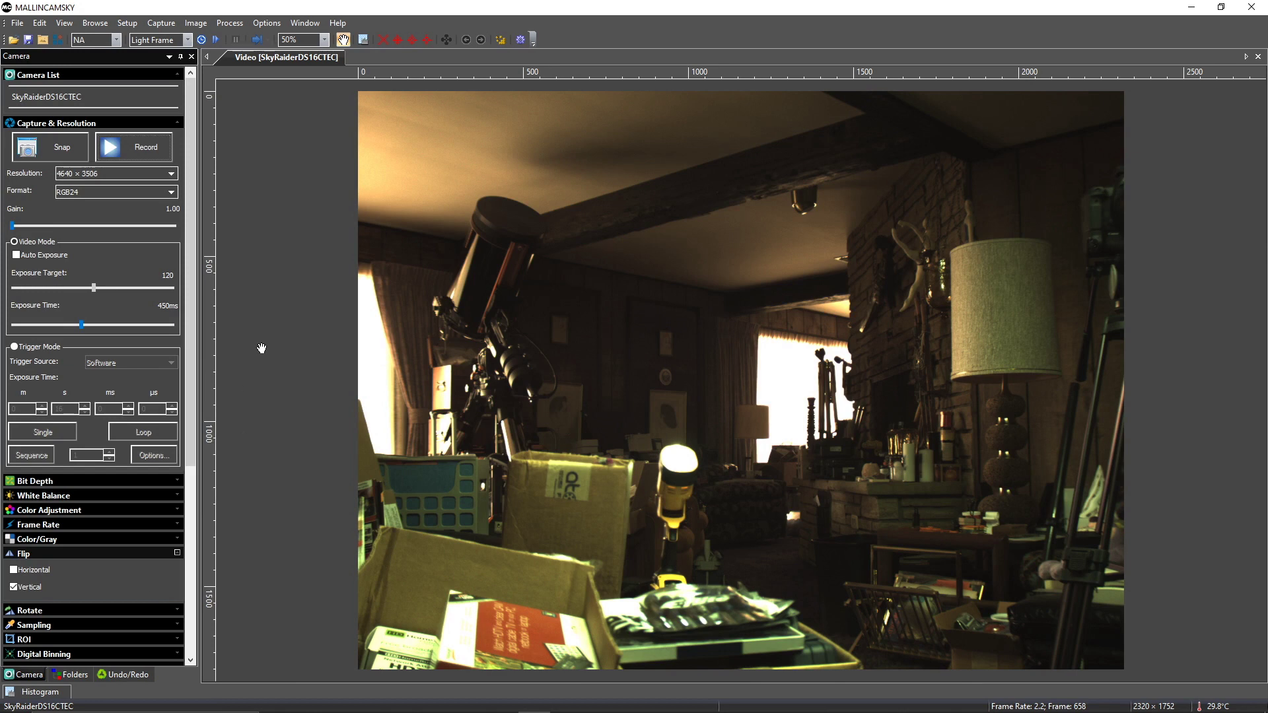
{"action": "left_click", "coordinate": [169, 25]}
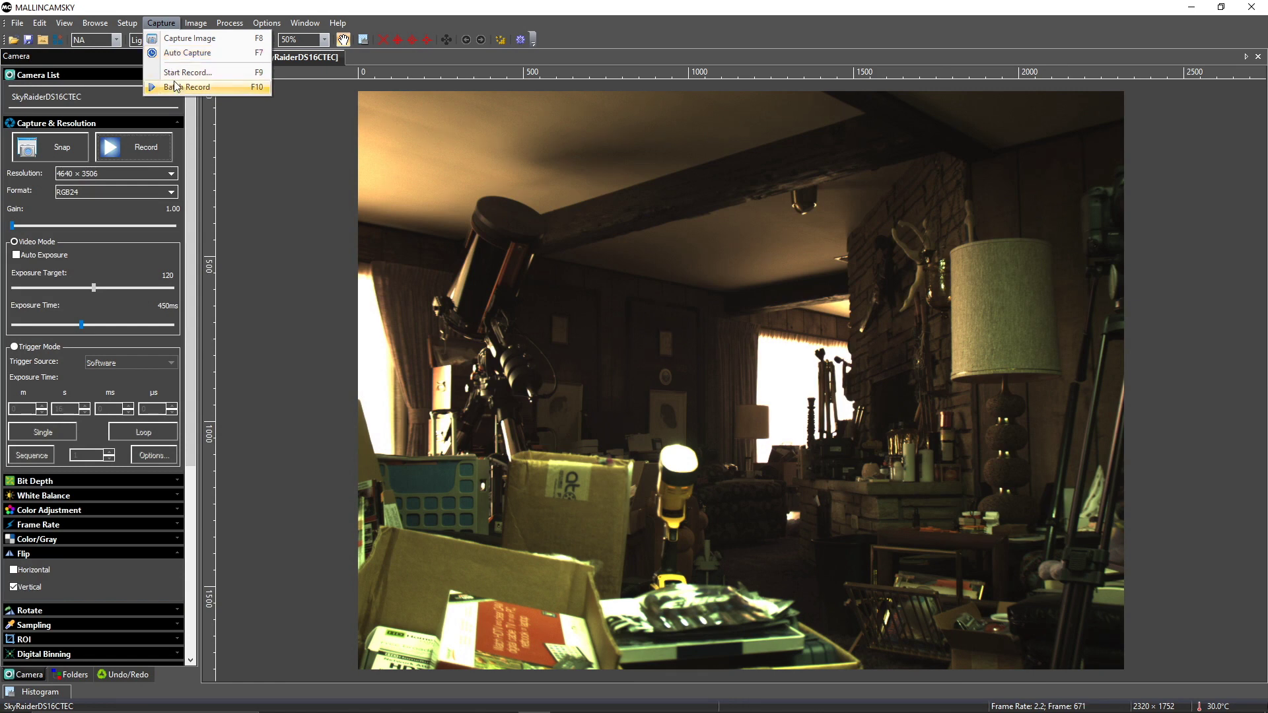
{"action": "left_click", "coordinate": [211, 88]}
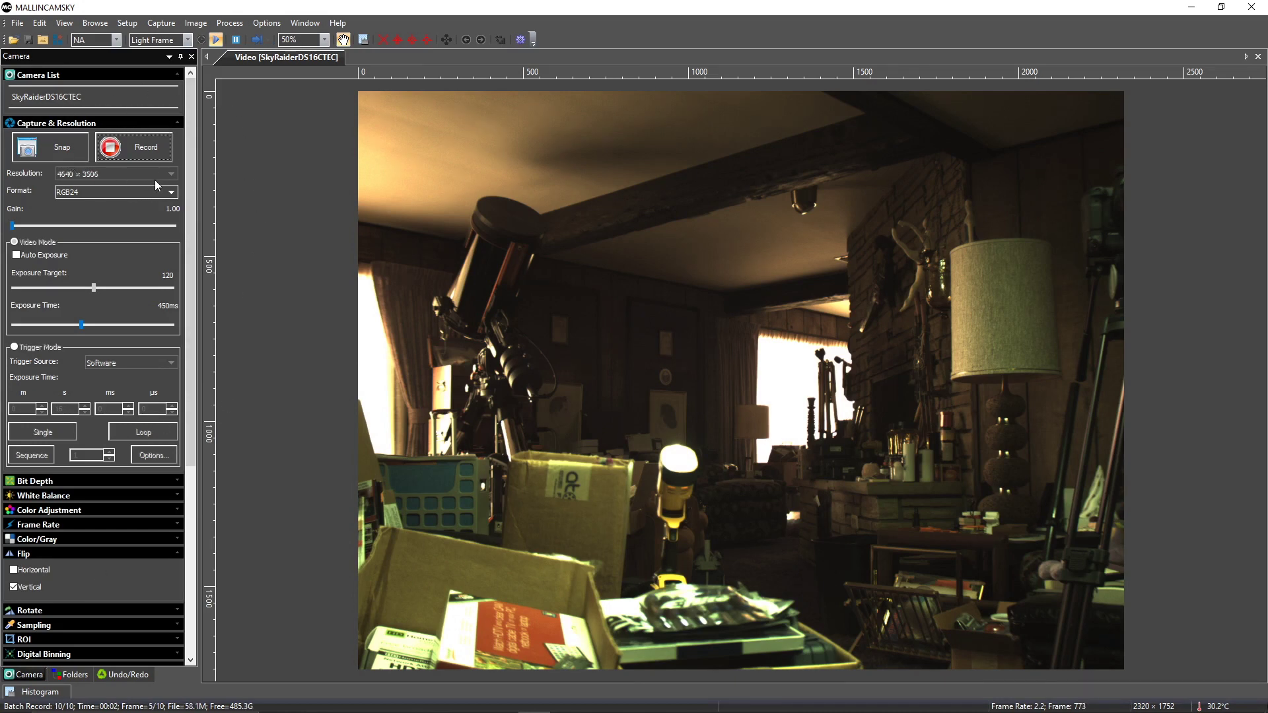
{"action": "left_click", "coordinate": [109, 140]}
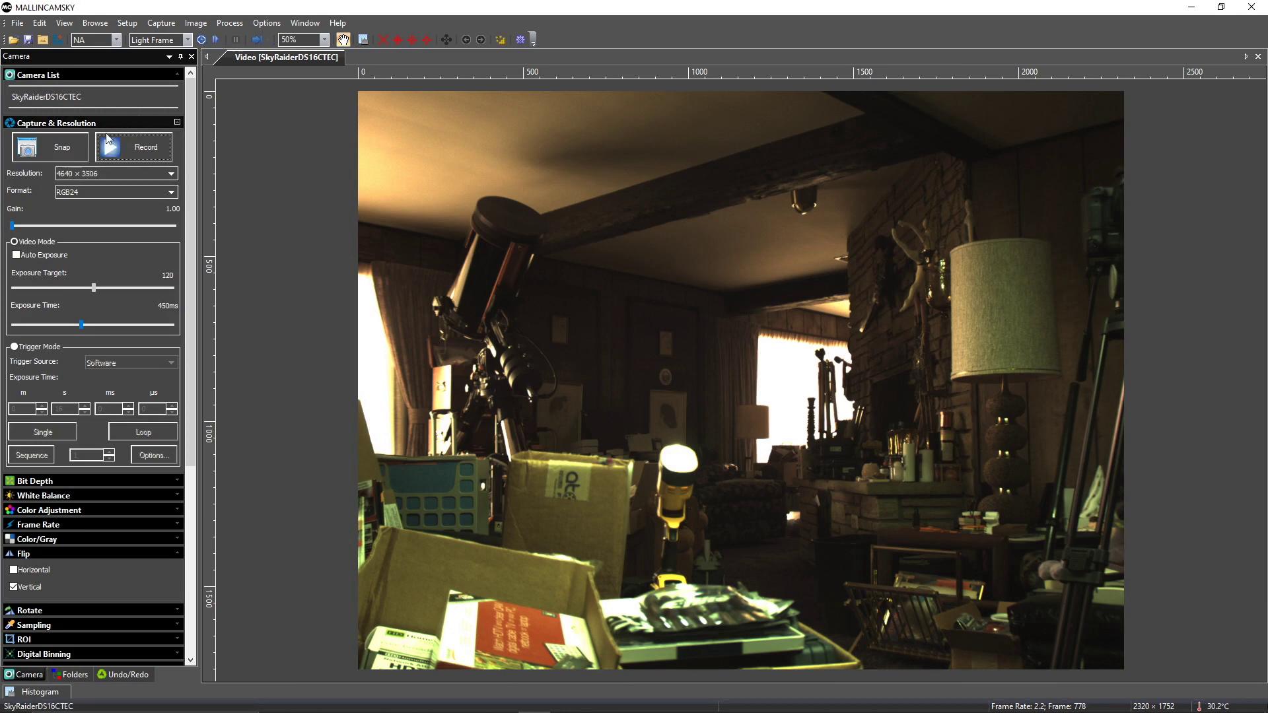
Step: In File Explorer, browse to Documents\MALLINCAMSKY\Movies\20200313 to check the recorded clips
{"action": "mouse_move", "coordinate": [362, 701]}
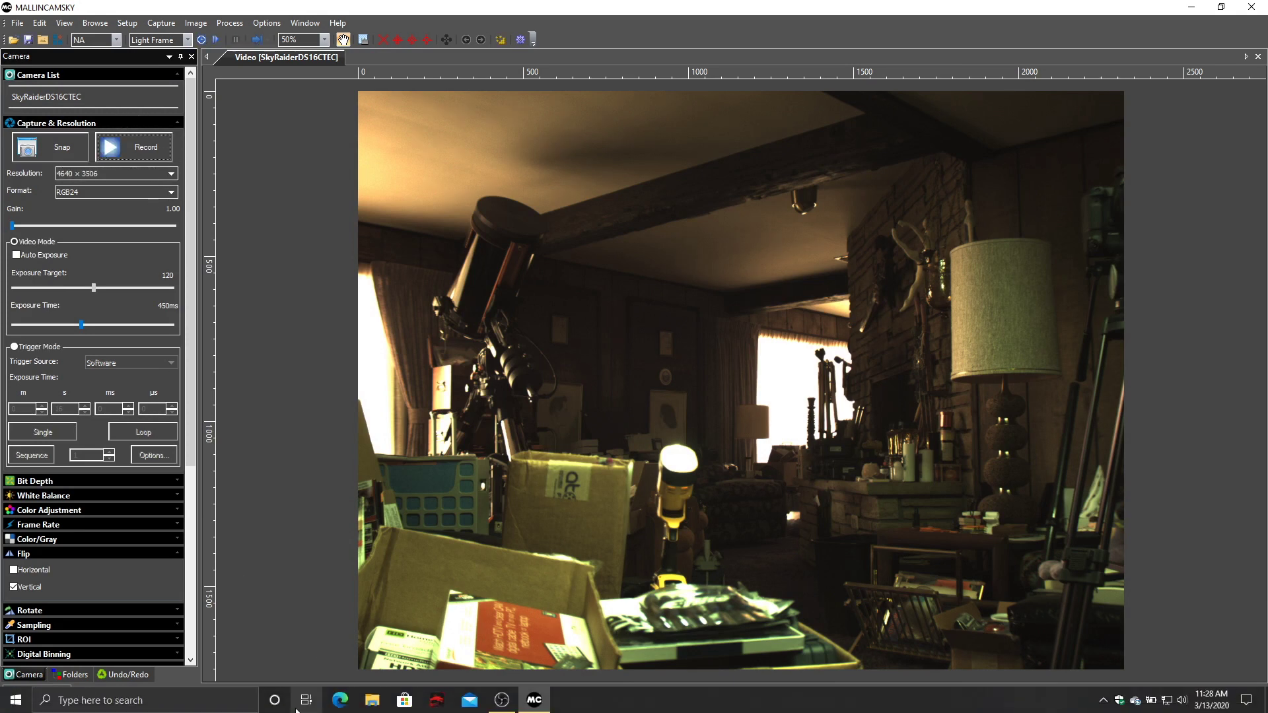
{"action": "left_click", "coordinate": [362, 701]}
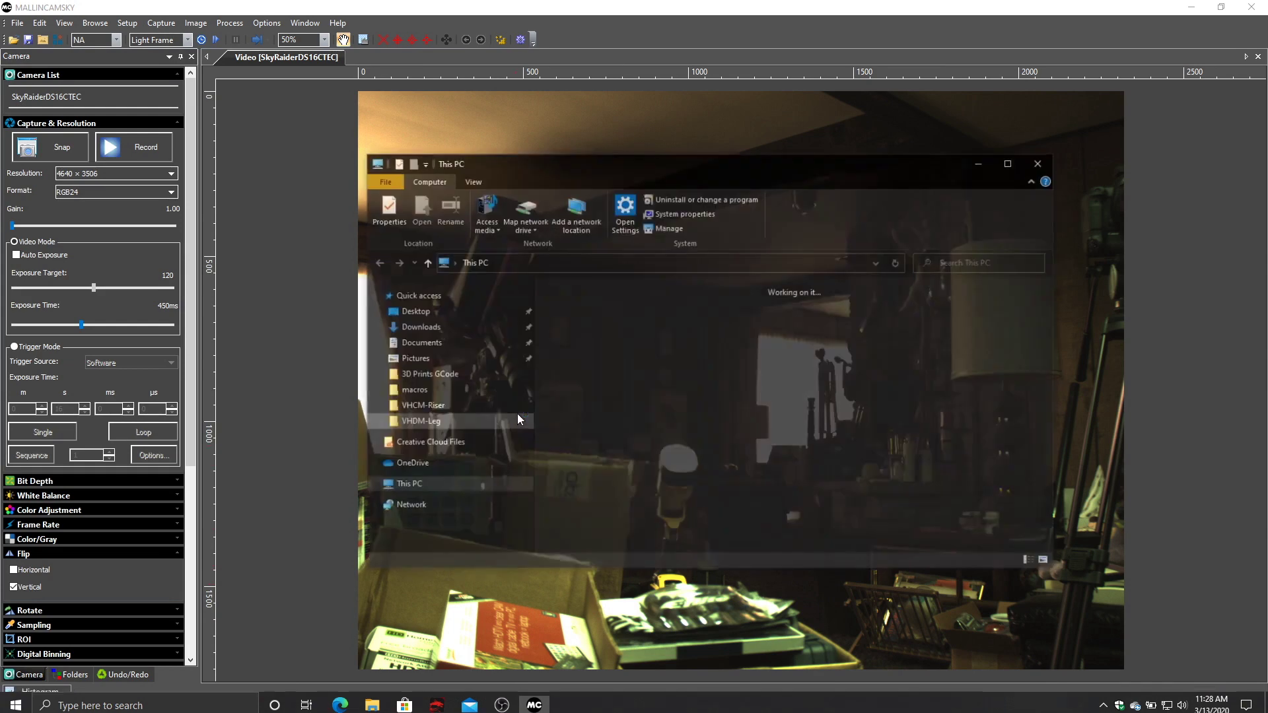
{"action": "double_click", "coordinate": [656, 355]}
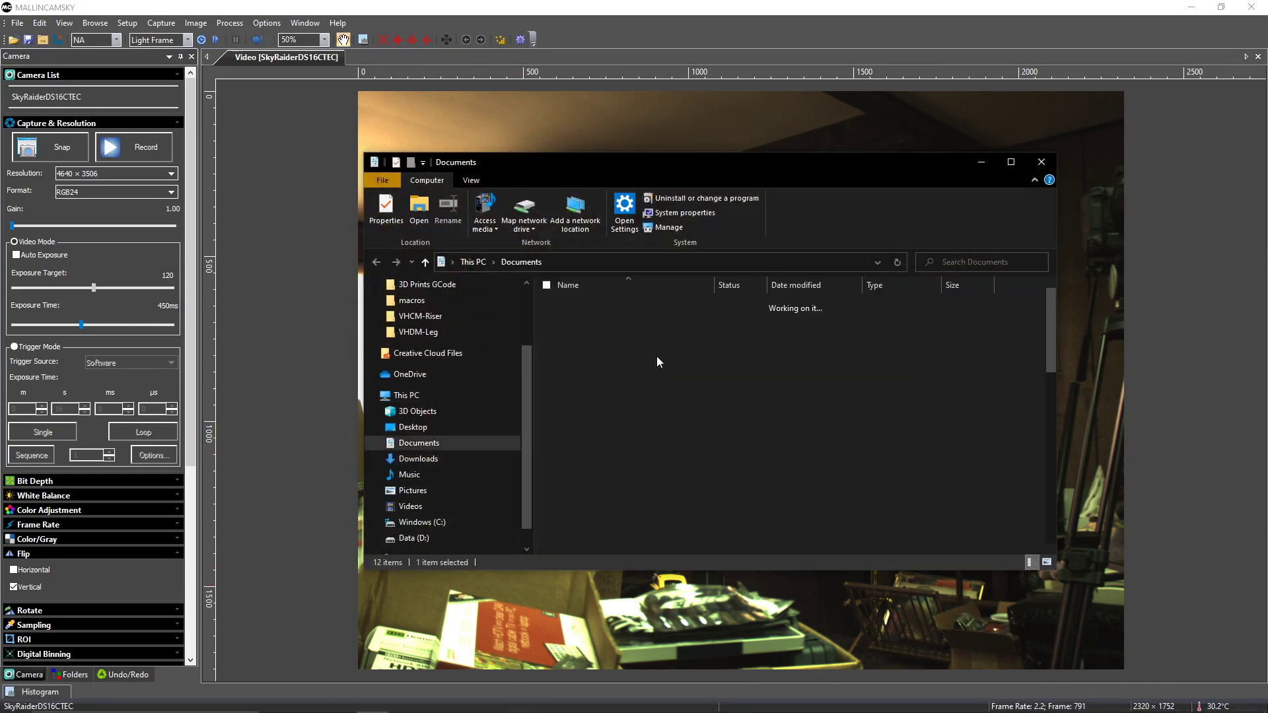
{"action": "double_click", "coordinate": [634, 415]}
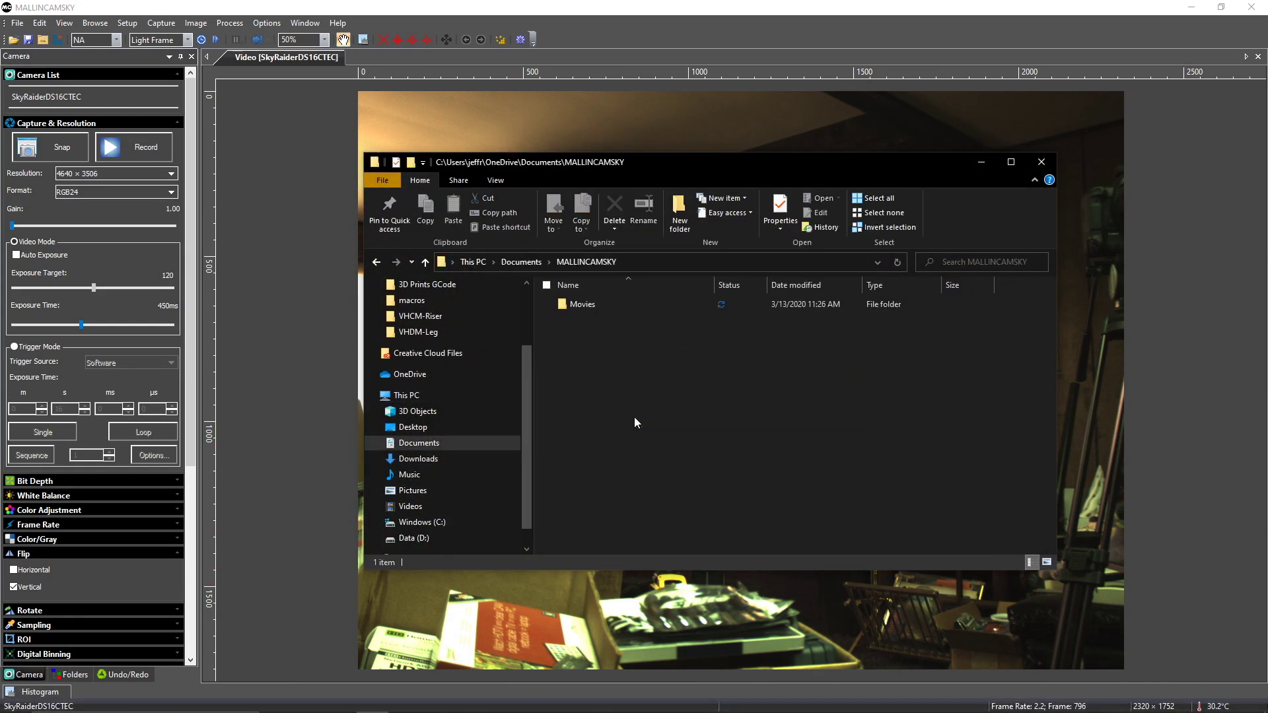
{"action": "double_click", "coordinate": [581, 303]}
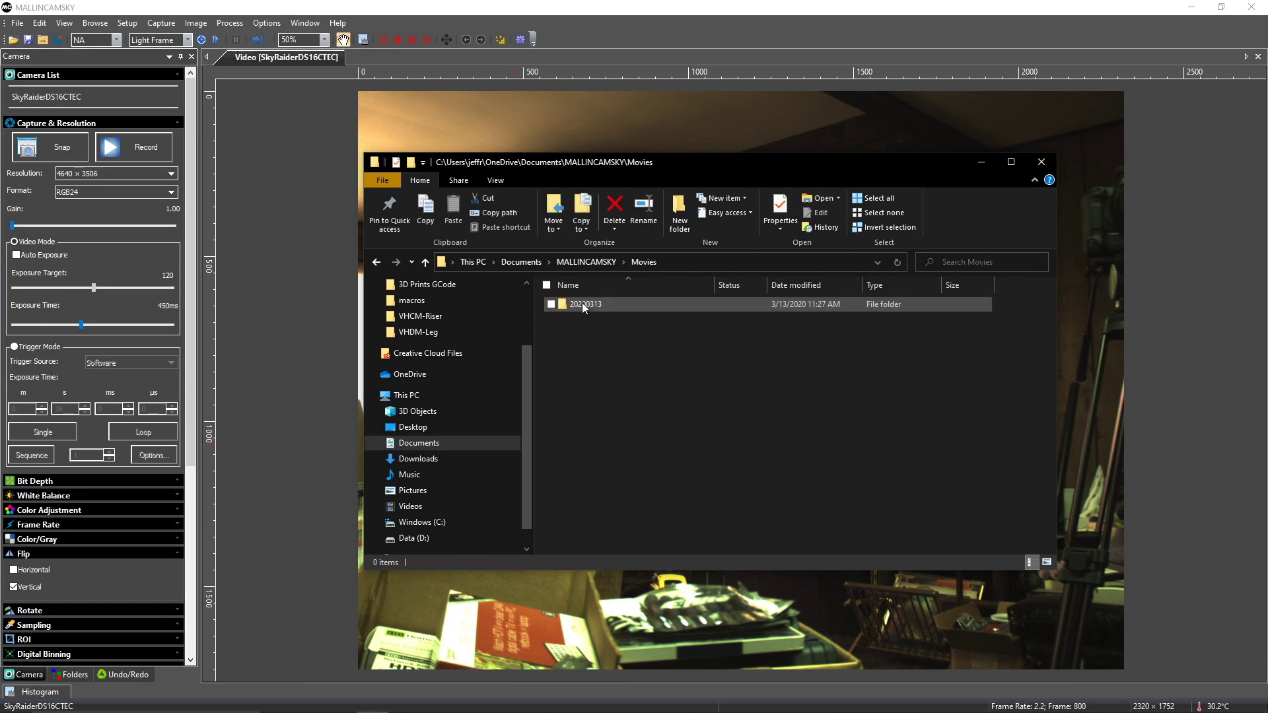
{"action": "double_click", "coordinate": [592, 303]}
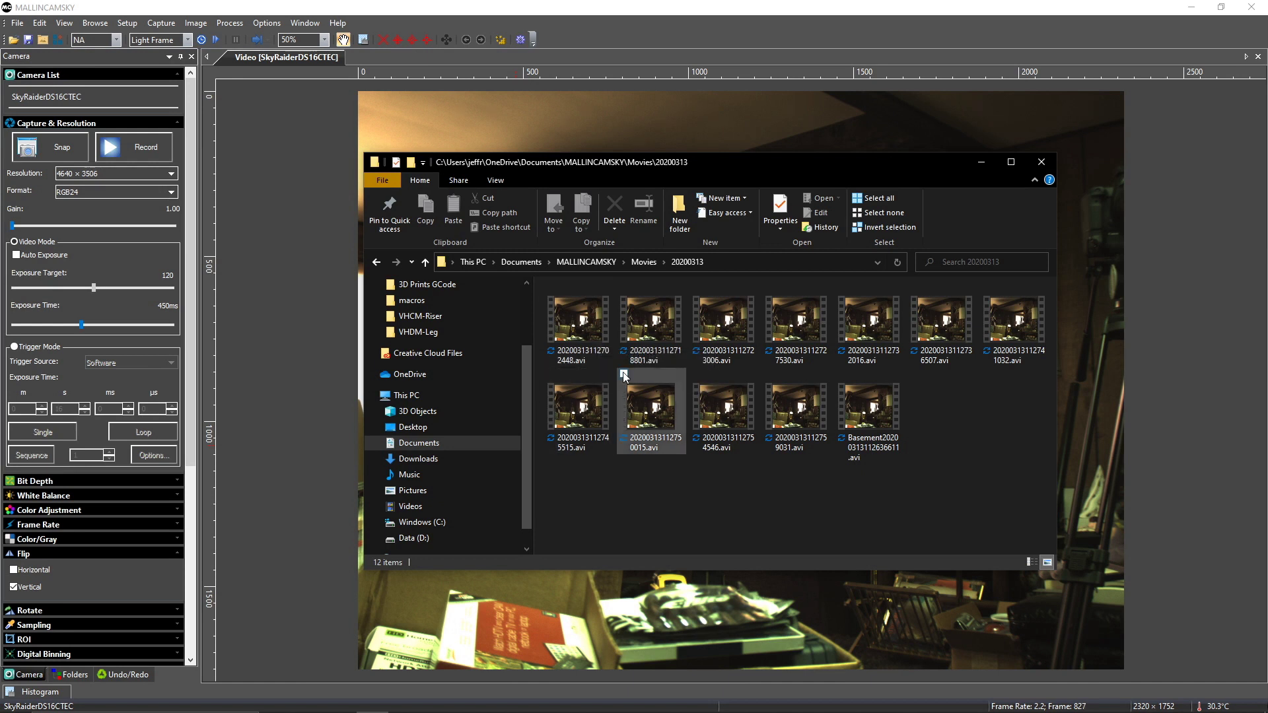
{"action": "mouse_move", "coordinate": [956, 340]}
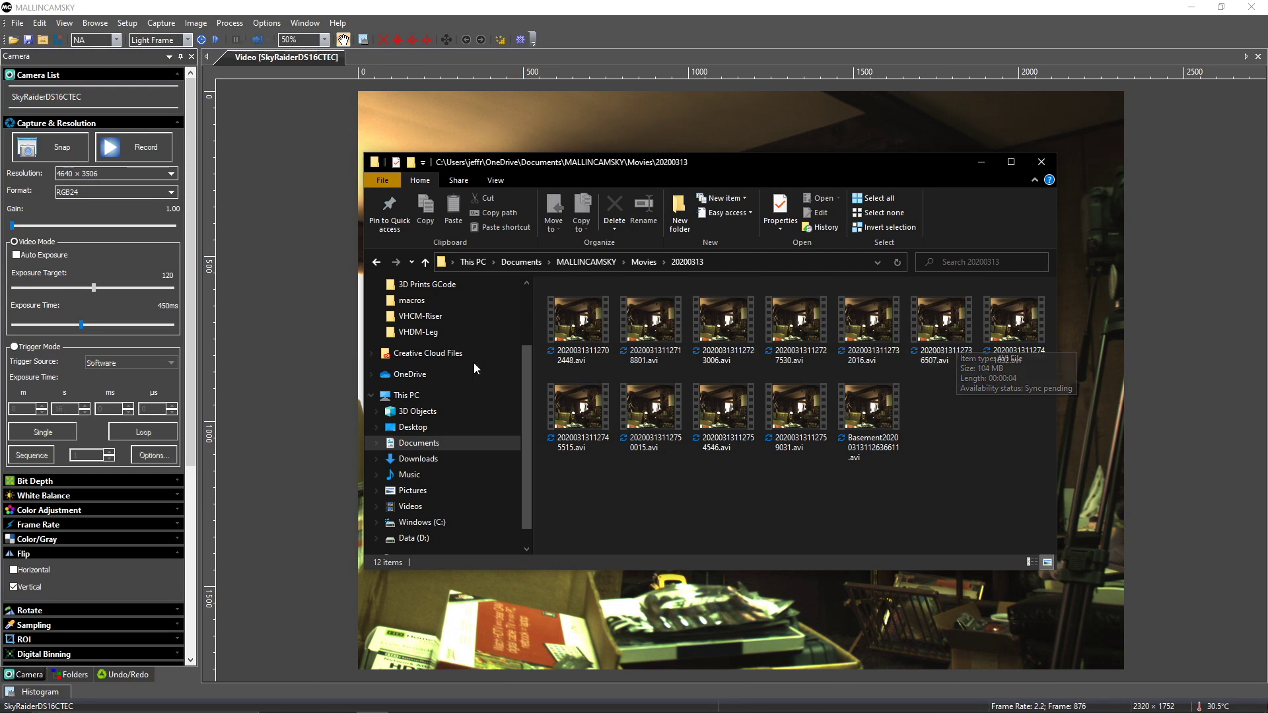
Step: Delete the 20200313 folder from Movies and close File Explorer
{"action": "left_click", "coordinate": [643, 262]}
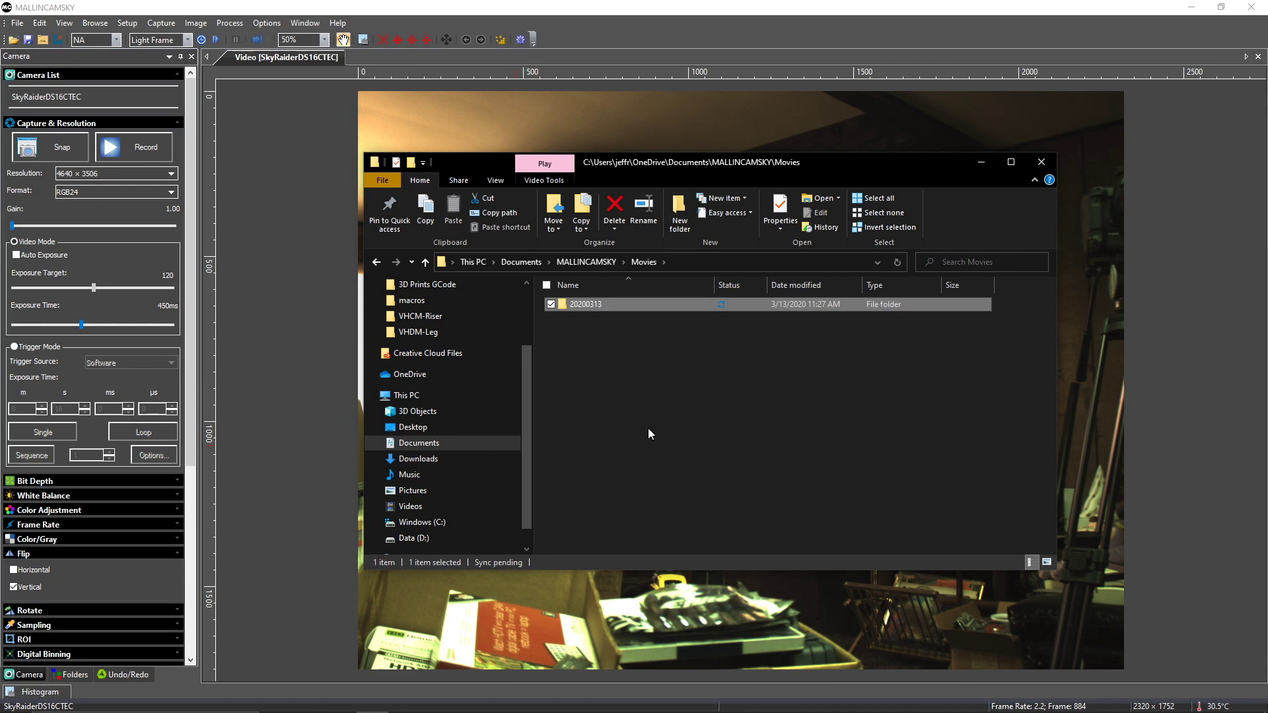
{"action": "key", "text": "Delete"}
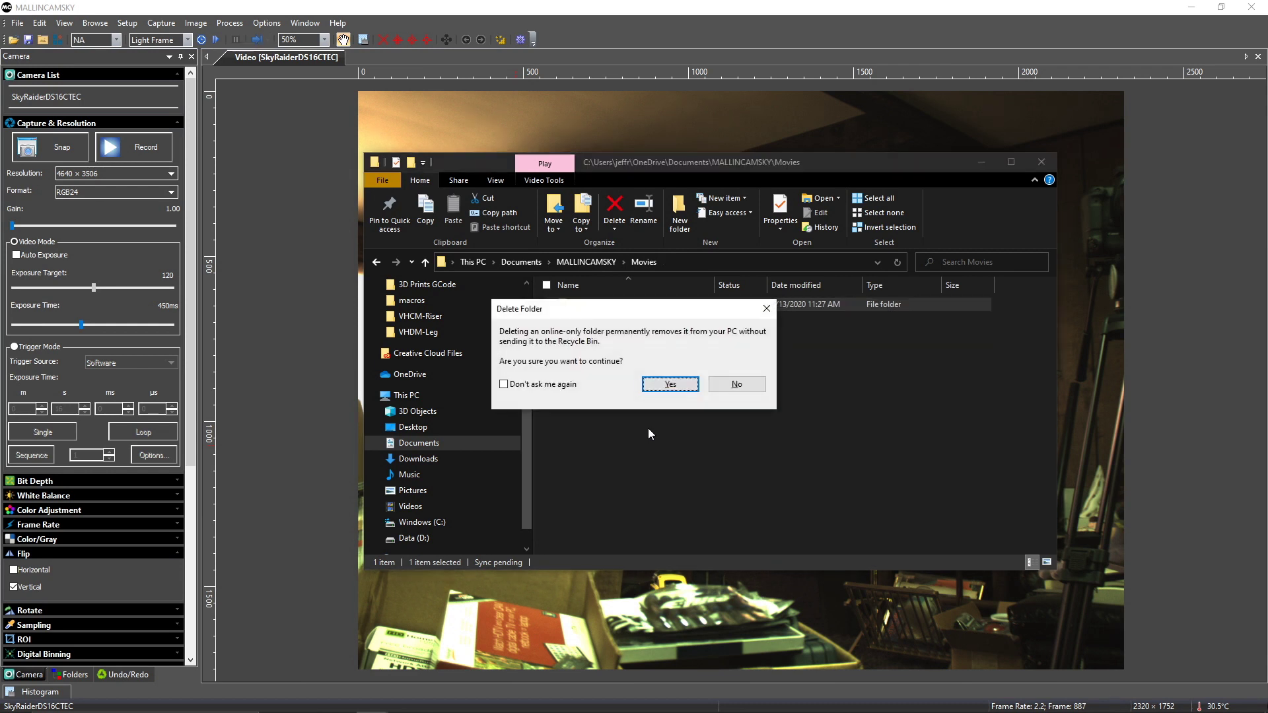
{"action": "left_click", "coordinate": [654, 385]}
{"action": "left_click", "coordinate": [587, 262]}
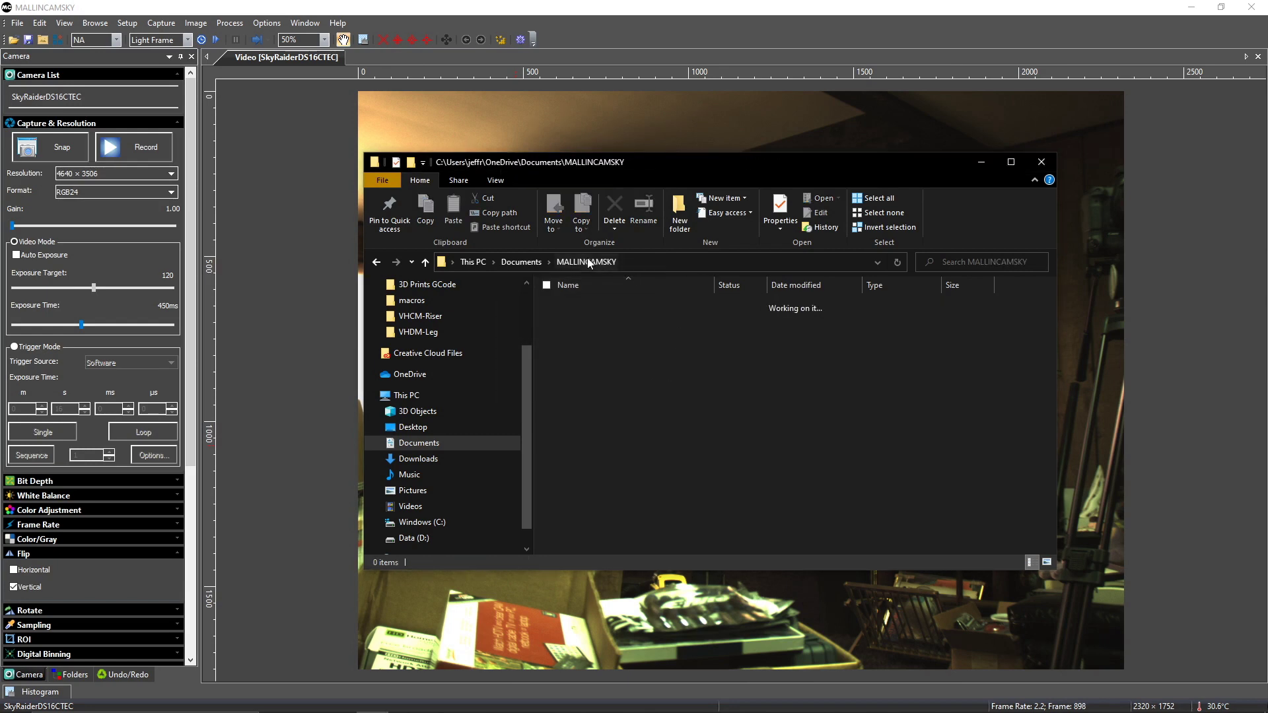
{"action": "left_click", "coordinate": [1041, 162]}
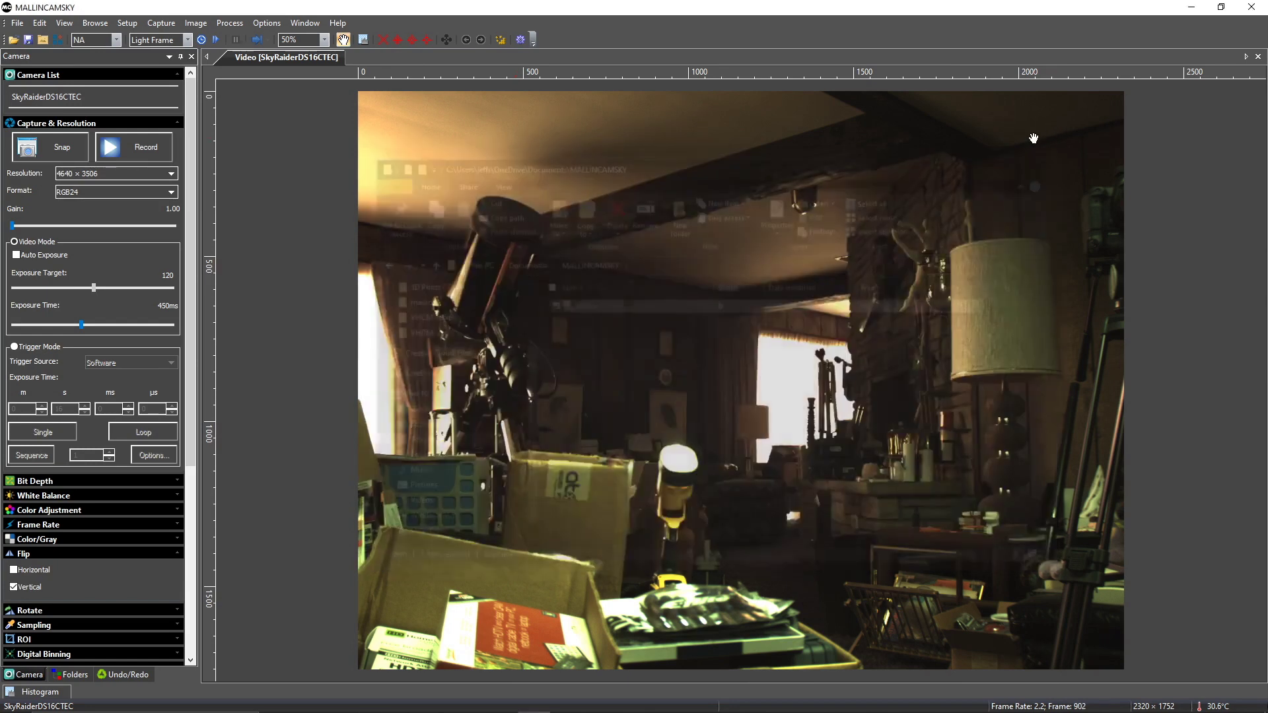
Step: Browse for an Auto Capture base folder and select Documents\MALLINCAMSKY
{"action": "left_click", "coordinate": [267, 23]}
{"action": "left_click", "coordinate": [283, 38]}
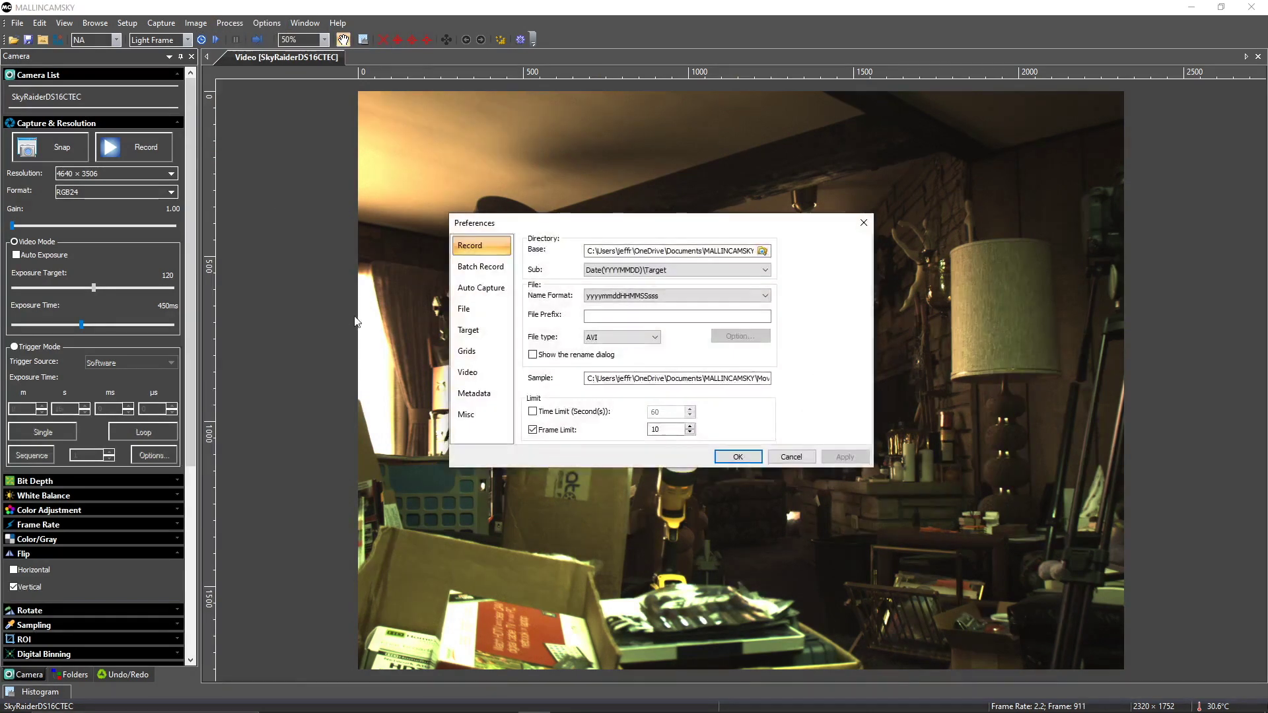
{"action": "left_click", "coordinate": [466, 291]}
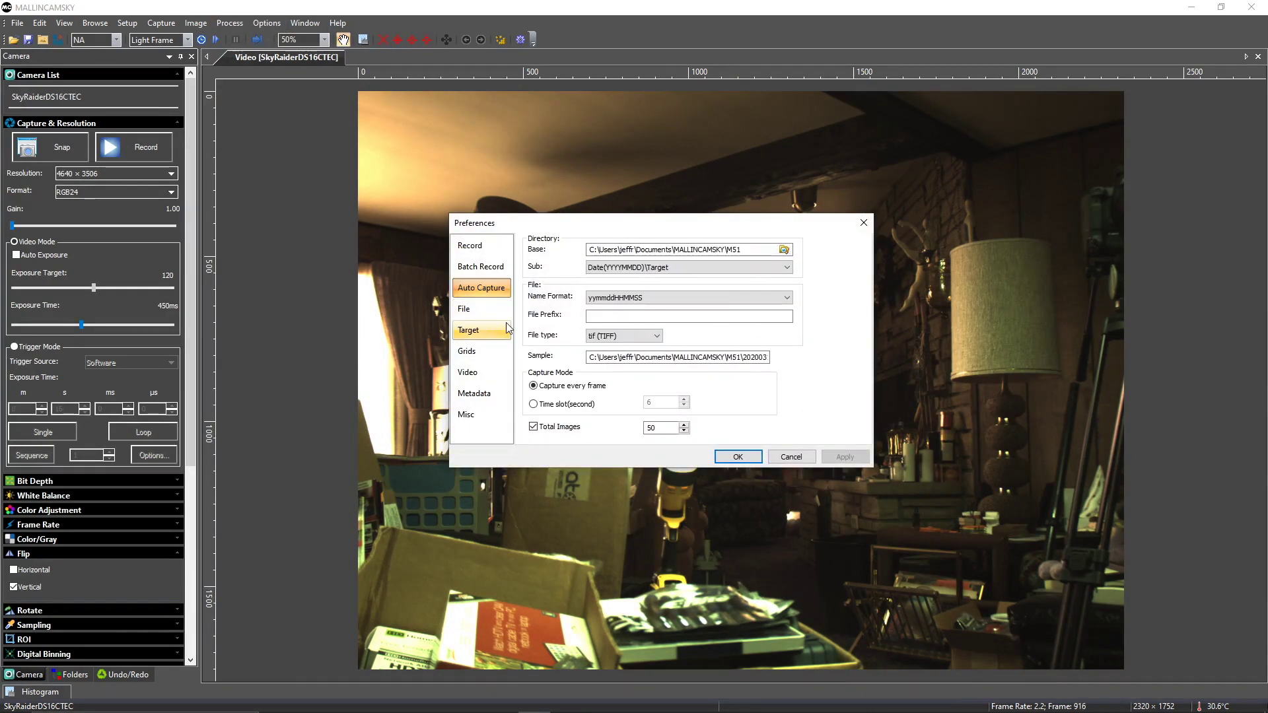
{"action": "left_click", "coordinate": [790, 250]}
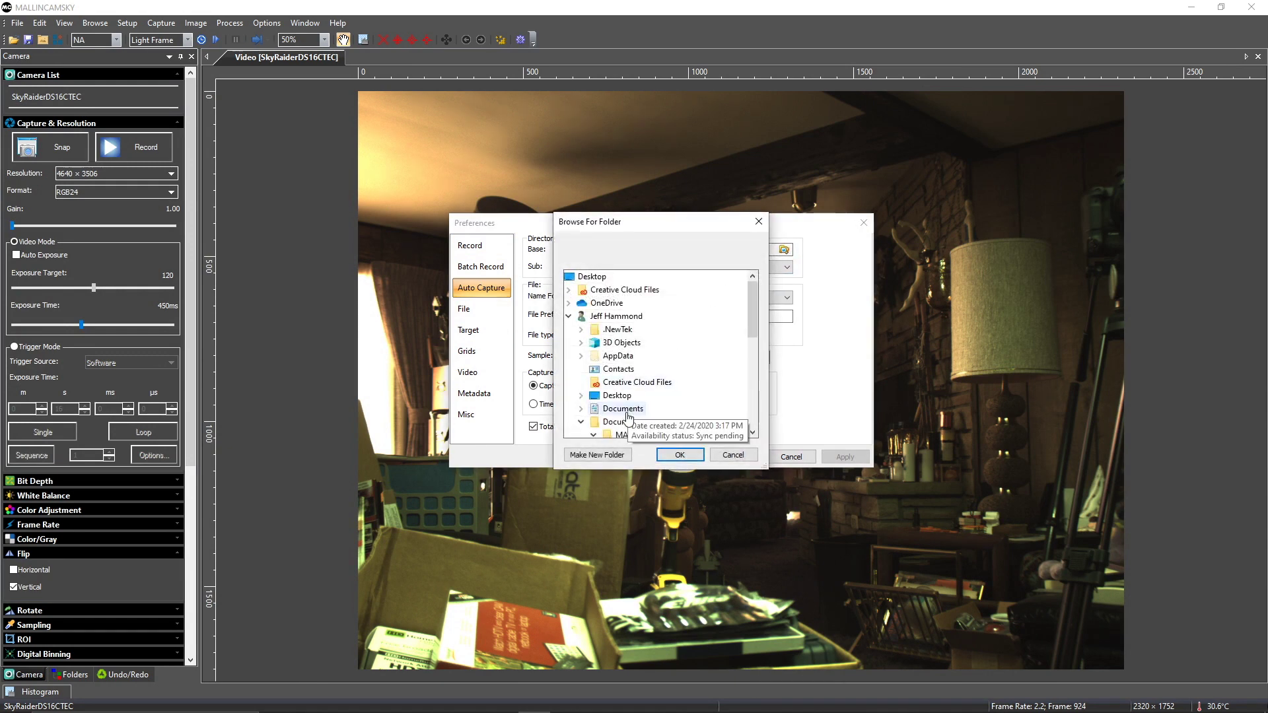
{"action": "scroll", "coordinate": [634, 427], "scroll_direction": "down", "scroll_amount": 2}
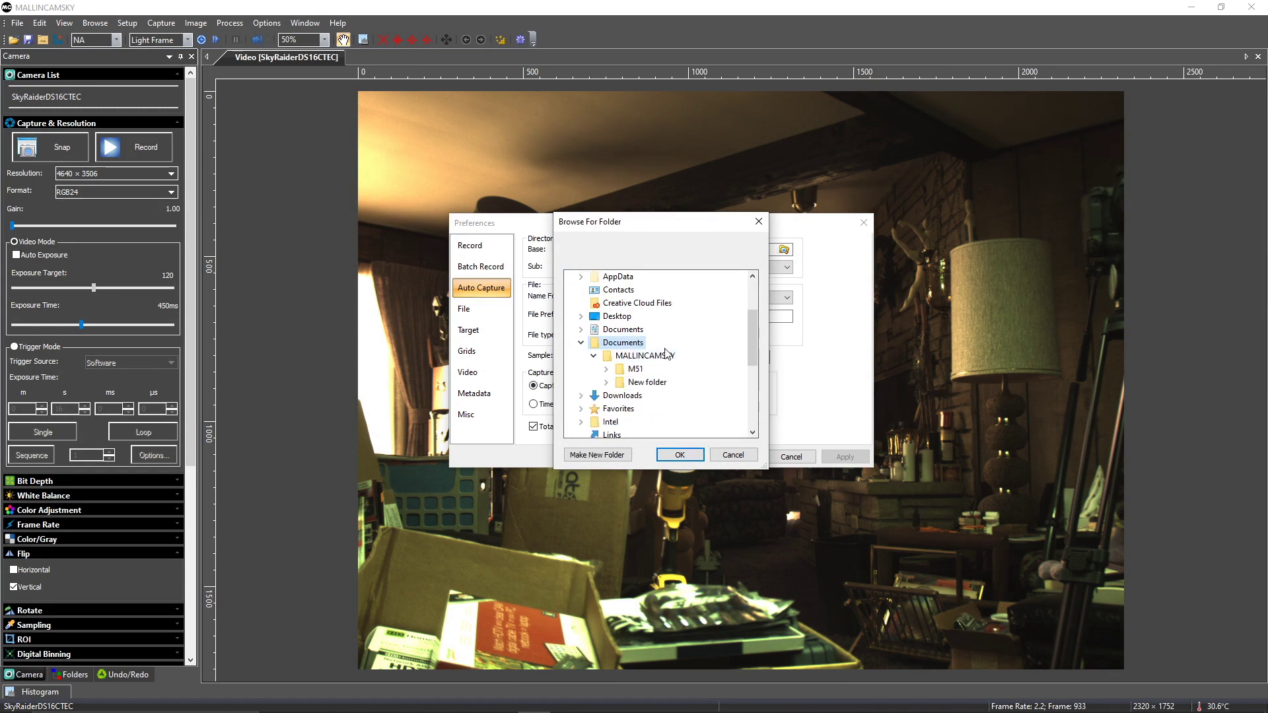
{"action": "scroll", "coordinate": [667, 358], "scroll_direction": "up", "scroll_amount": 2}
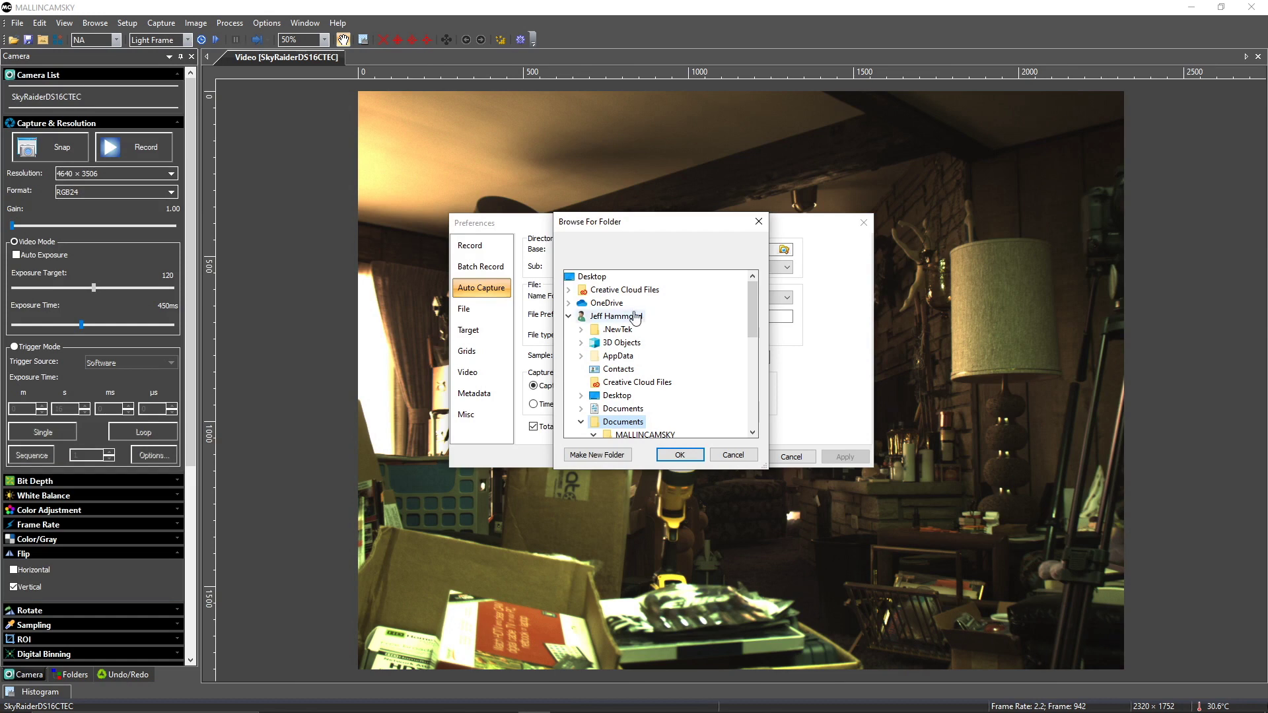
{"action": "scroll", "coordinate": [676, 309], "scroll_direction": "down", "scroll_amount": 3}
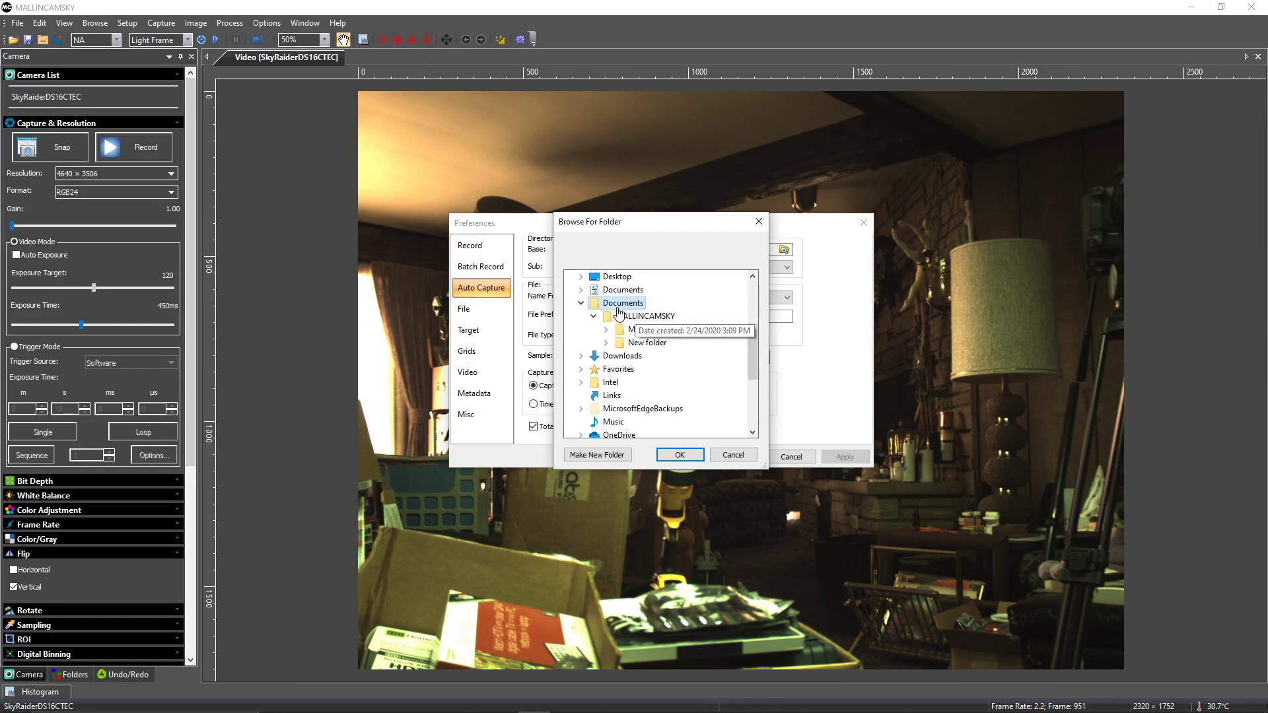
{"action": "scroll", "coordinate": [628, 316], "scroll_direction": "up", "scroll_amount": 3}
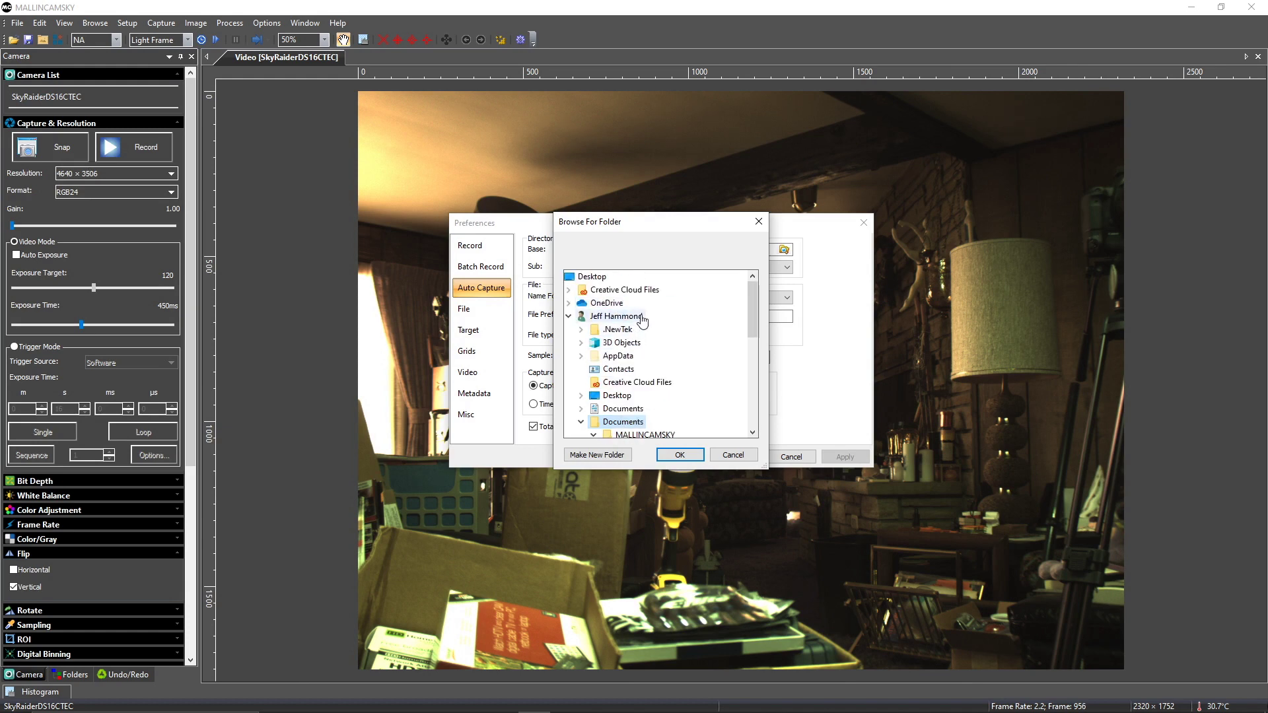
{"action": "scroll", "coordinate": [670, 377], "scroll_direction": "down", "scroll_amount": 3}
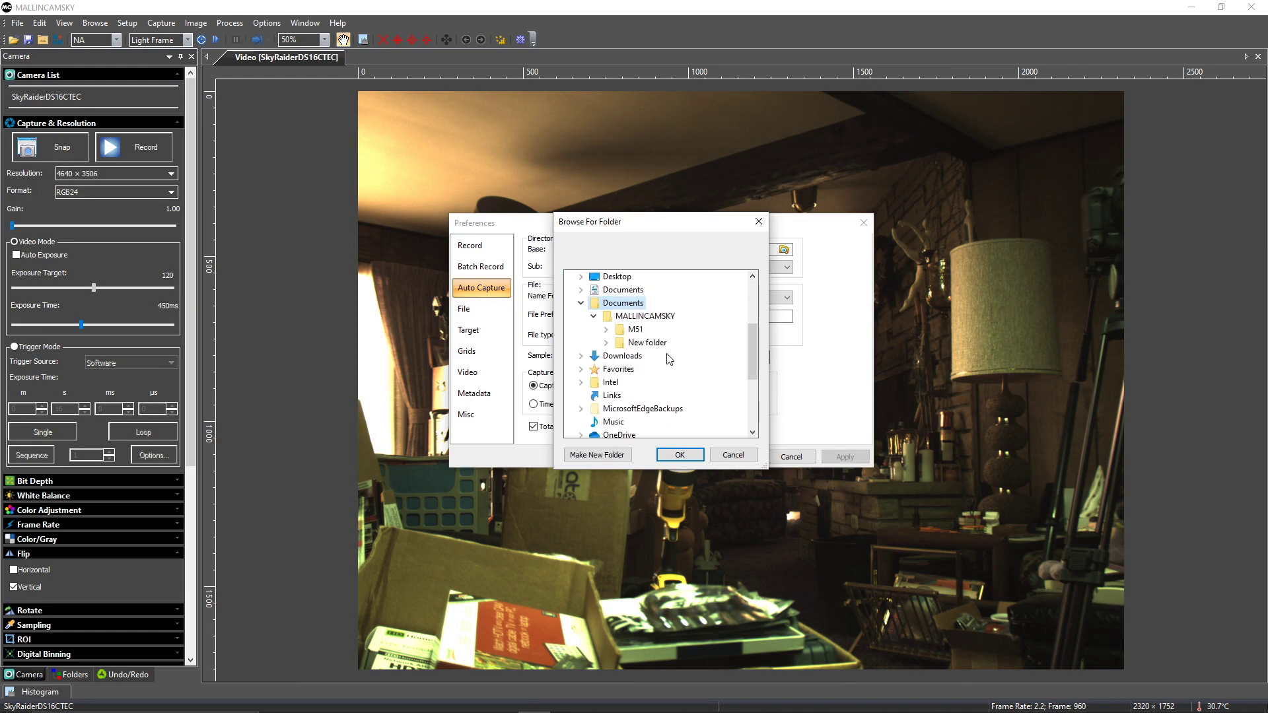
{"action": "scroll", "coordinate": [669, 358], "scroll_direction": "up", "scroll_amount": 3}
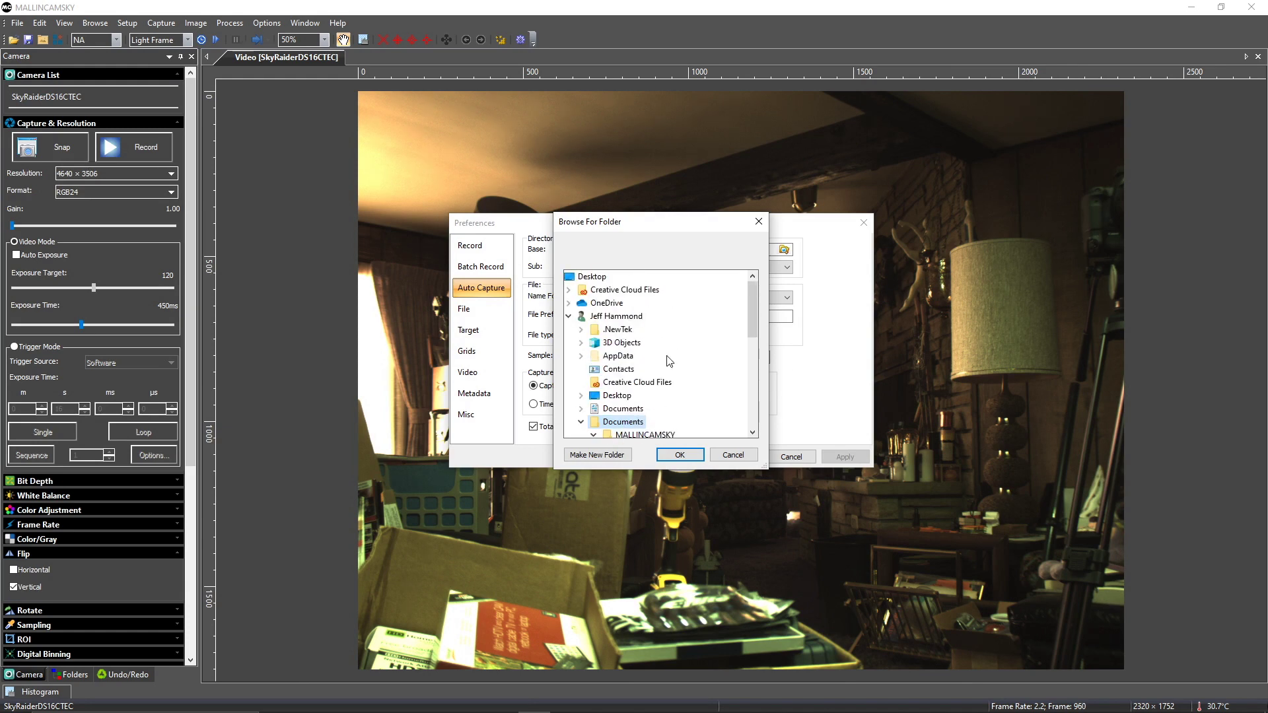
{"action": "left_click", "coordinate": [569, 316]}
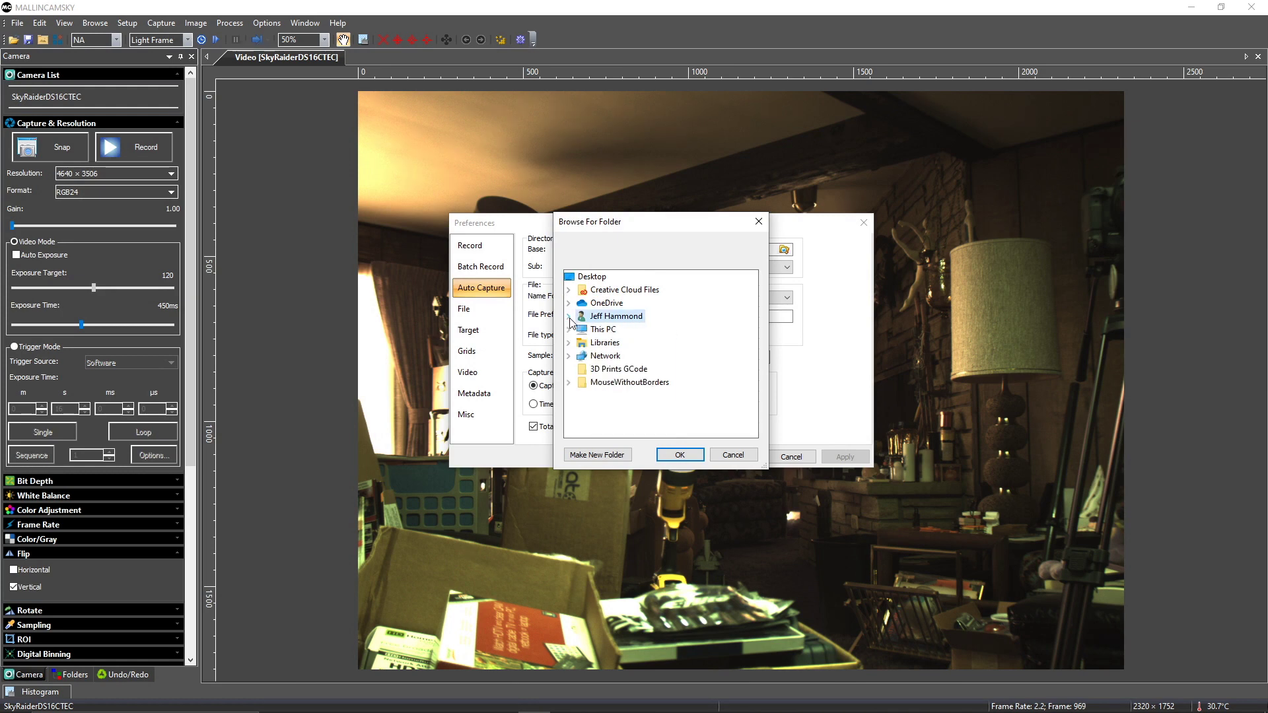
{"action": "scroll", "coordinate": [573, 333], "scroll_direction": "down", "scroll_amount": 1}
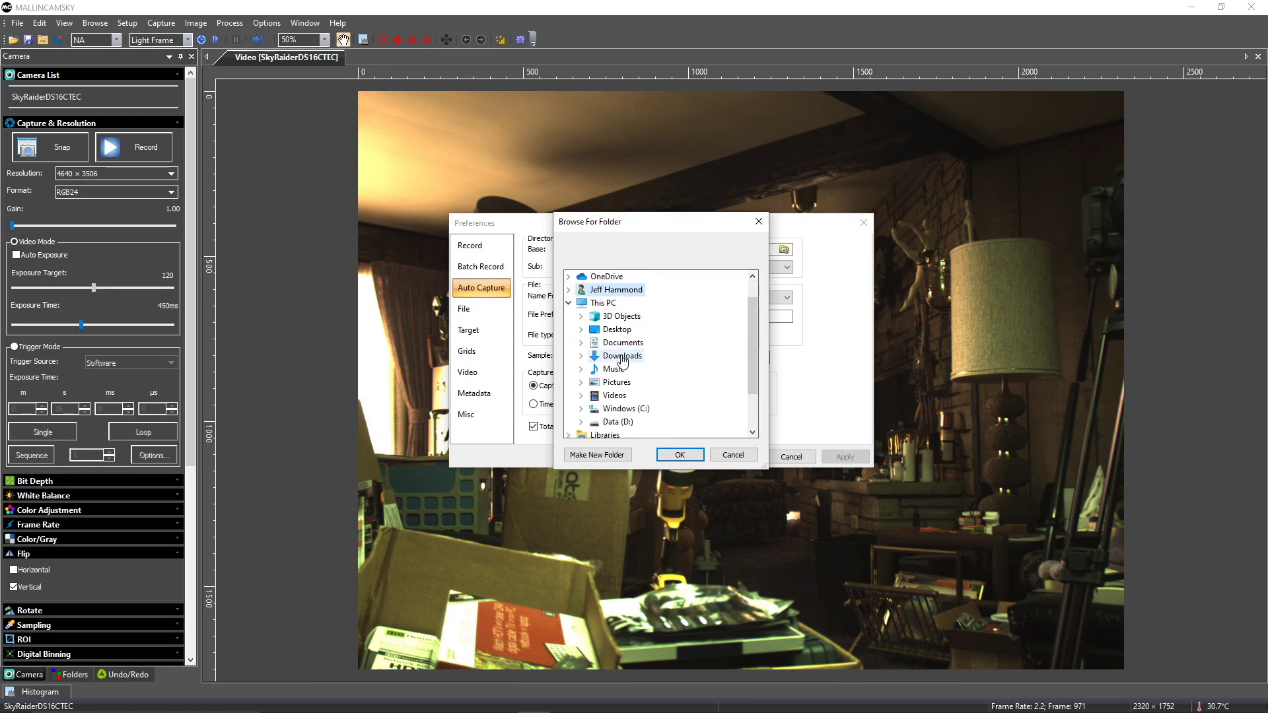
{"action": "double_click", "coordinate": [621, 342]}
{"action": "left_click", "coordinate": [660, 397]}
{"action": "scroll", "coordinate": [660, 399], "scroll_direction": "up", "scroll_amount": 1}
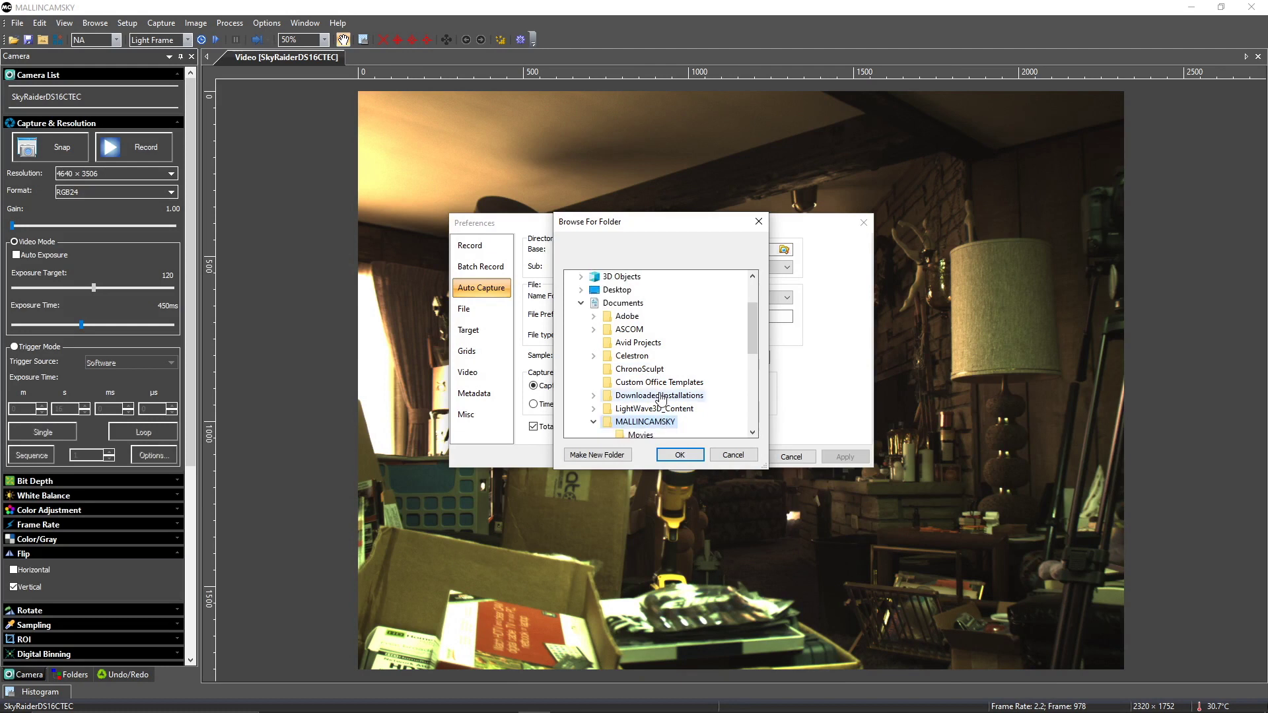
{"action": "scroll", "coordinate": [660, 399], "scroll_direction": "down", "scroll_amount": 1}
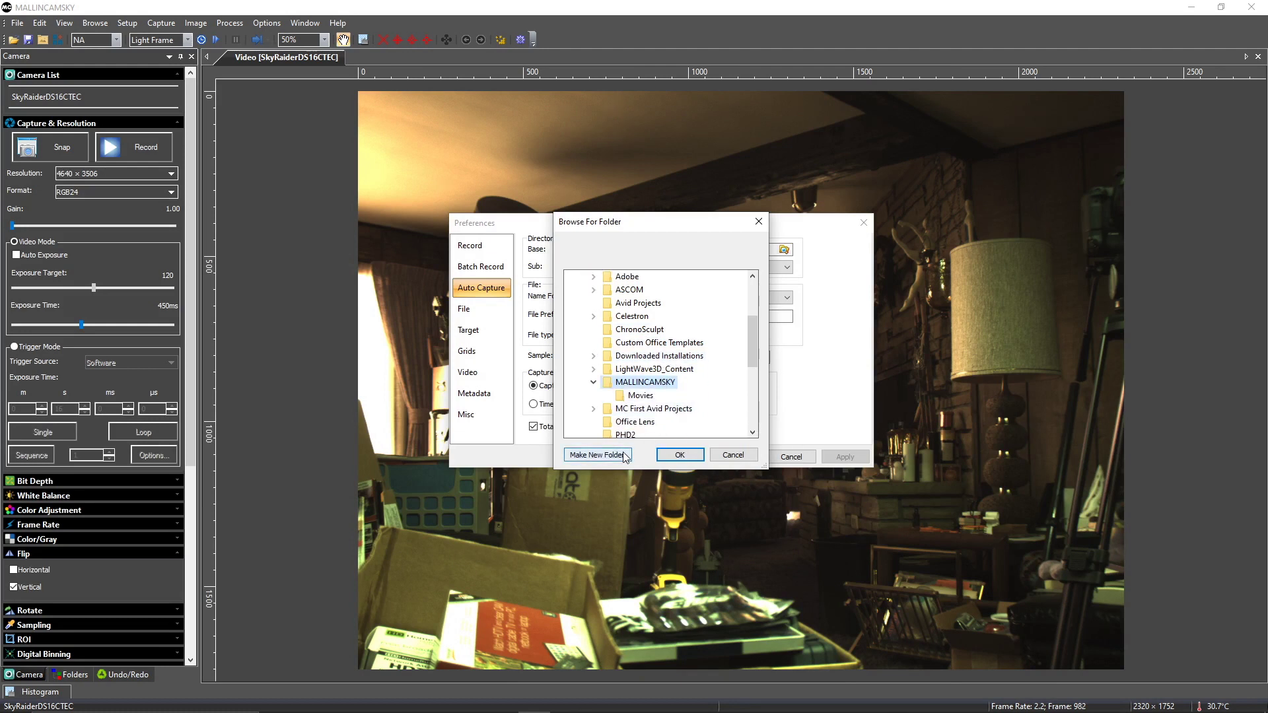
Step: Create a new folder named Stil inside MALLINCAMSKY
{"action": "left_click", "coordinate": [597, 454]}
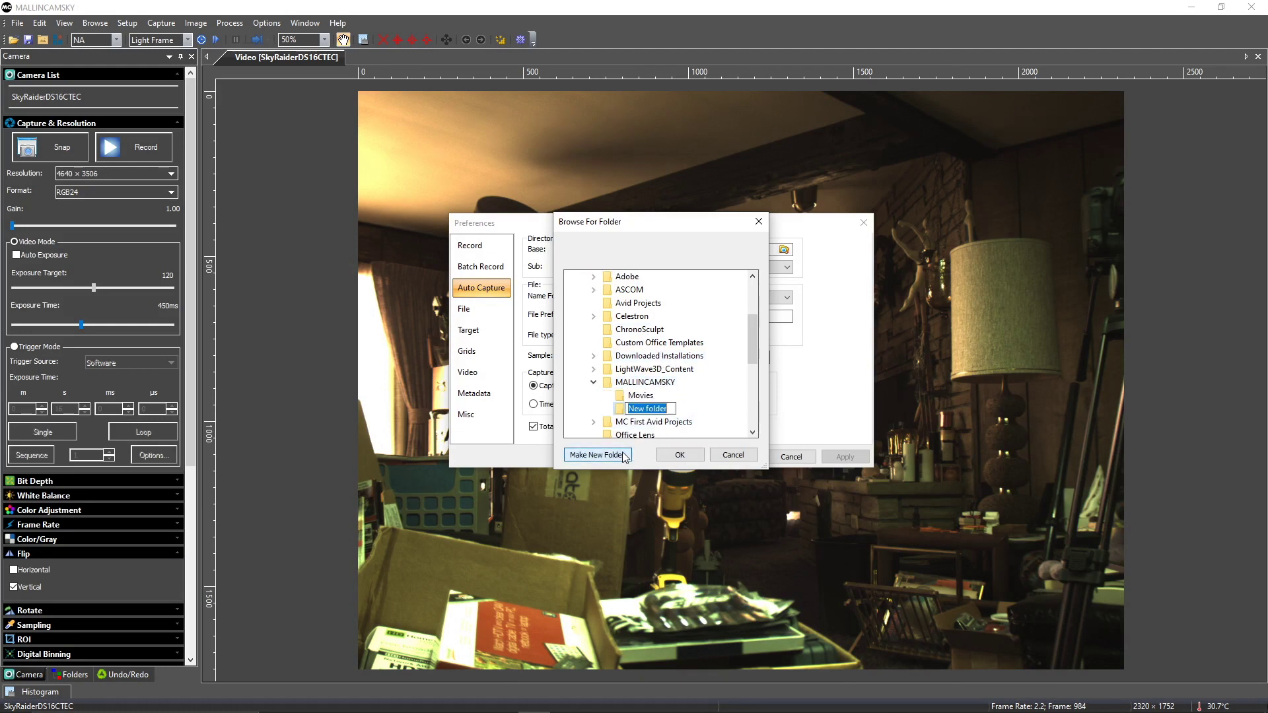
{"action": "type", "text": "Sti"}
{"action": "scroll", "coordinate": [652, 421], "scroll_direction": "down", "scroll_amount": 4}
{"action": "left_click", "coordinate": [652, 422]}
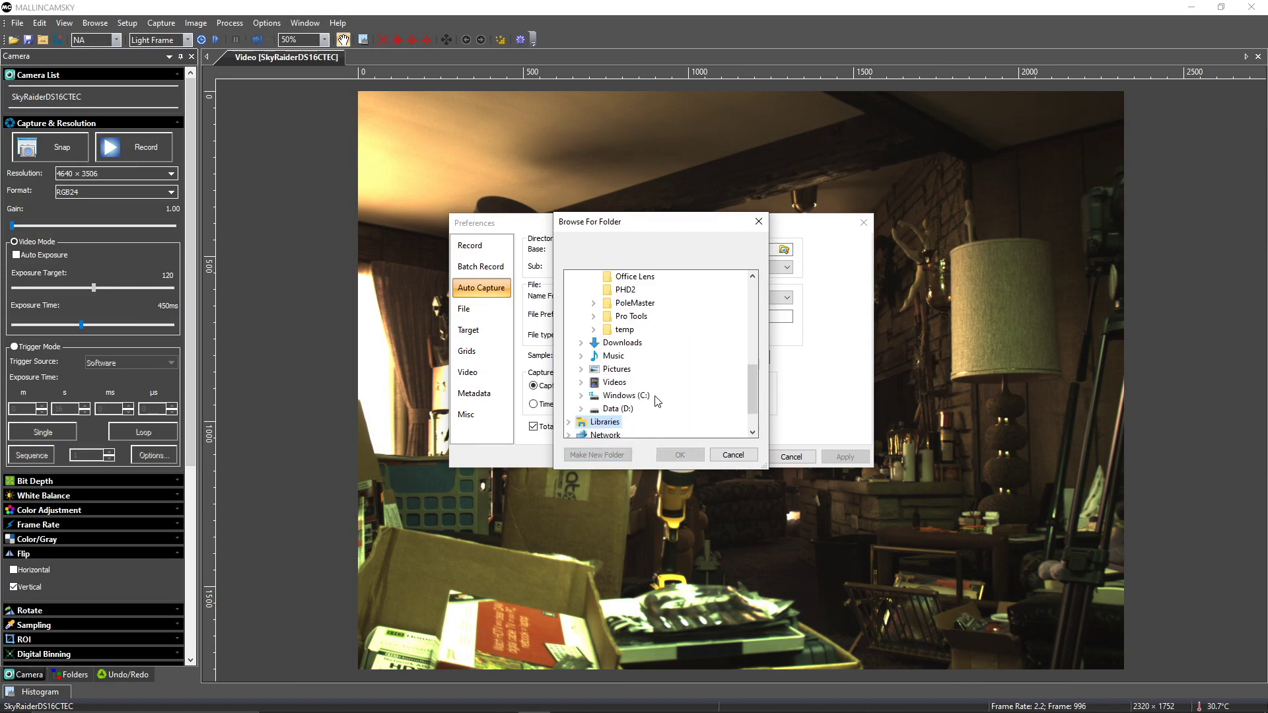
Step: Rename the Stil folder to stills and accept it as the capture base folder
{"action": "scroll", "coordinate": [658, 402], "scroll_direction": "up", "scroll_amount": 2}
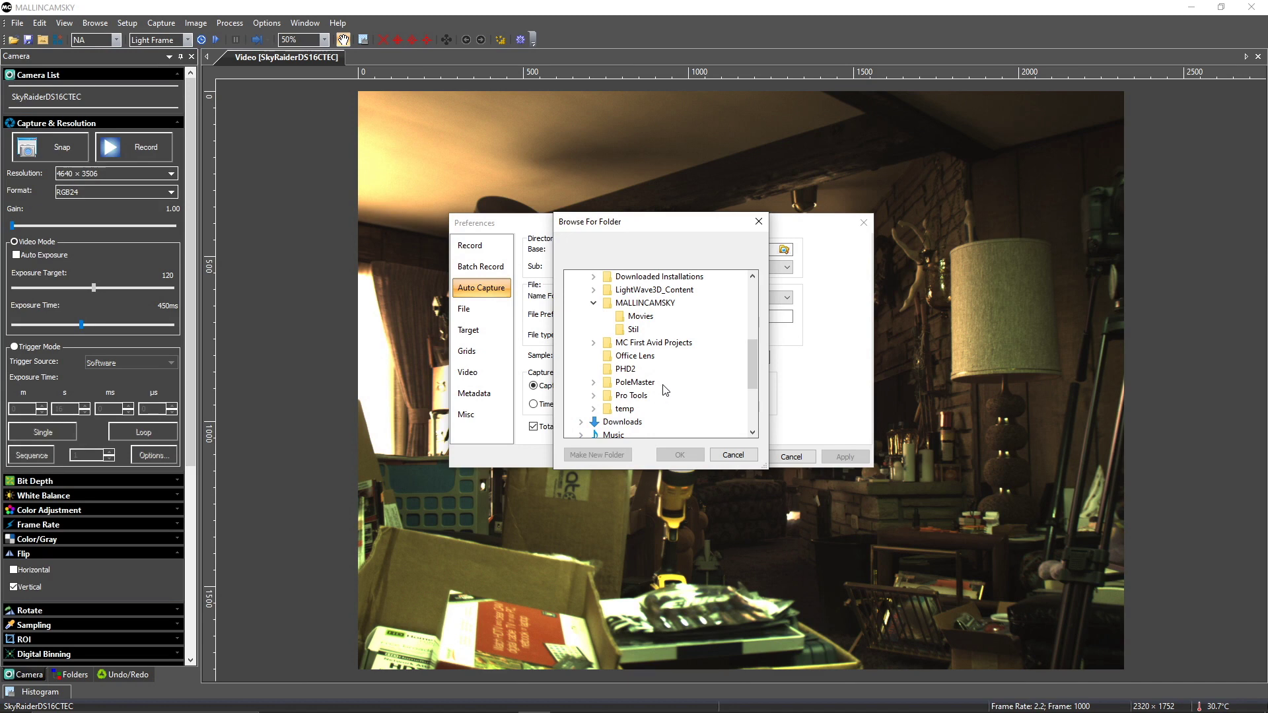
{"action": "left_click", "coordinate": [638, 334]}
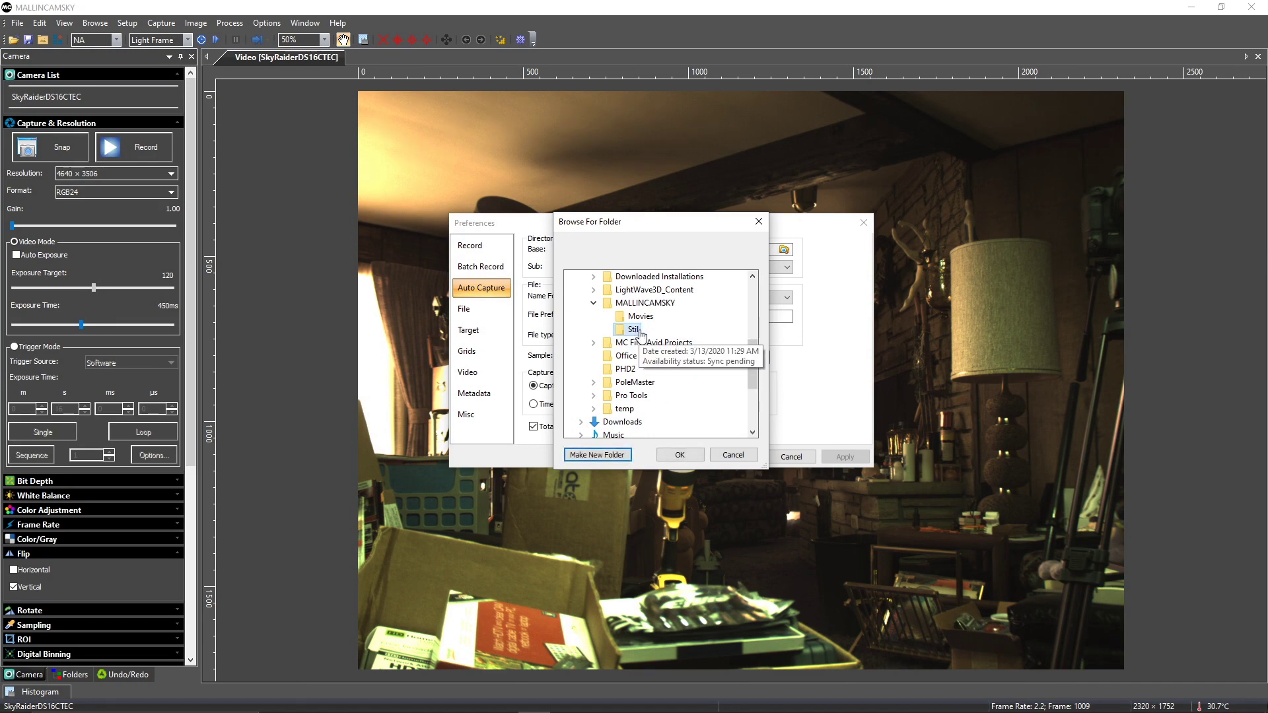
{"action": "right_click", "coordinate": [640, 333]}
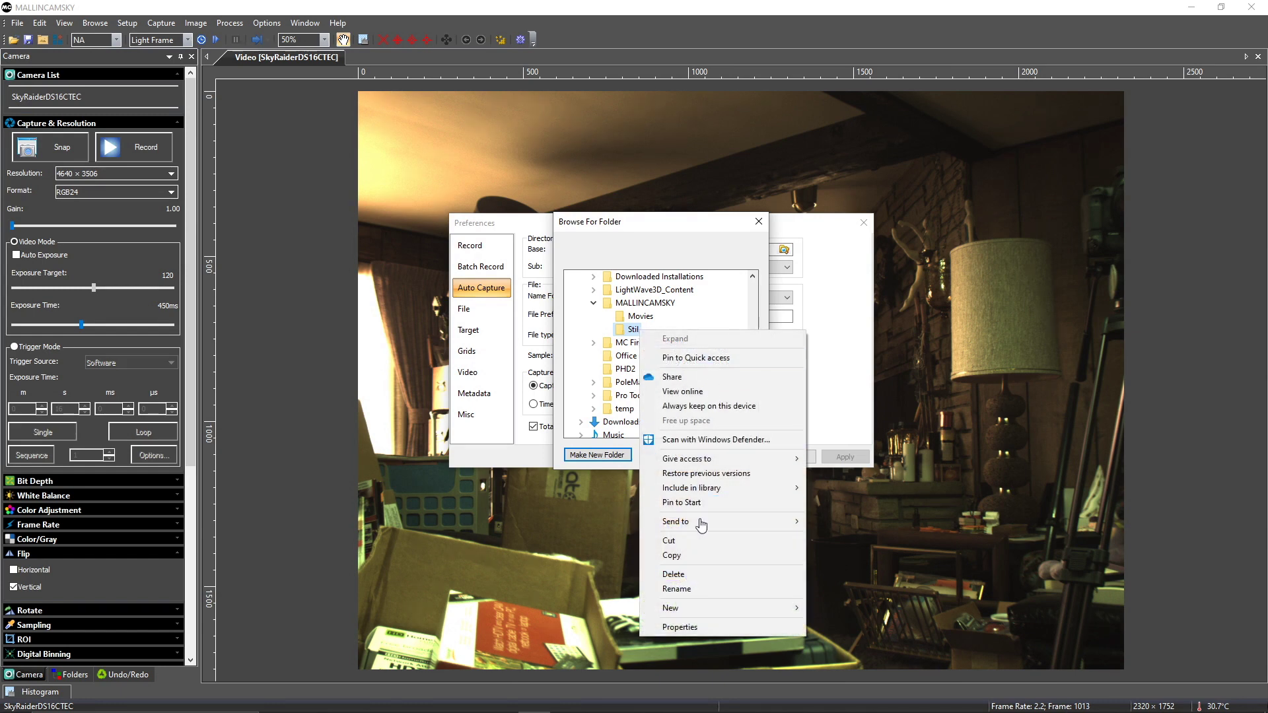
{"action": "left_click", "coordinate": [696, 587]}
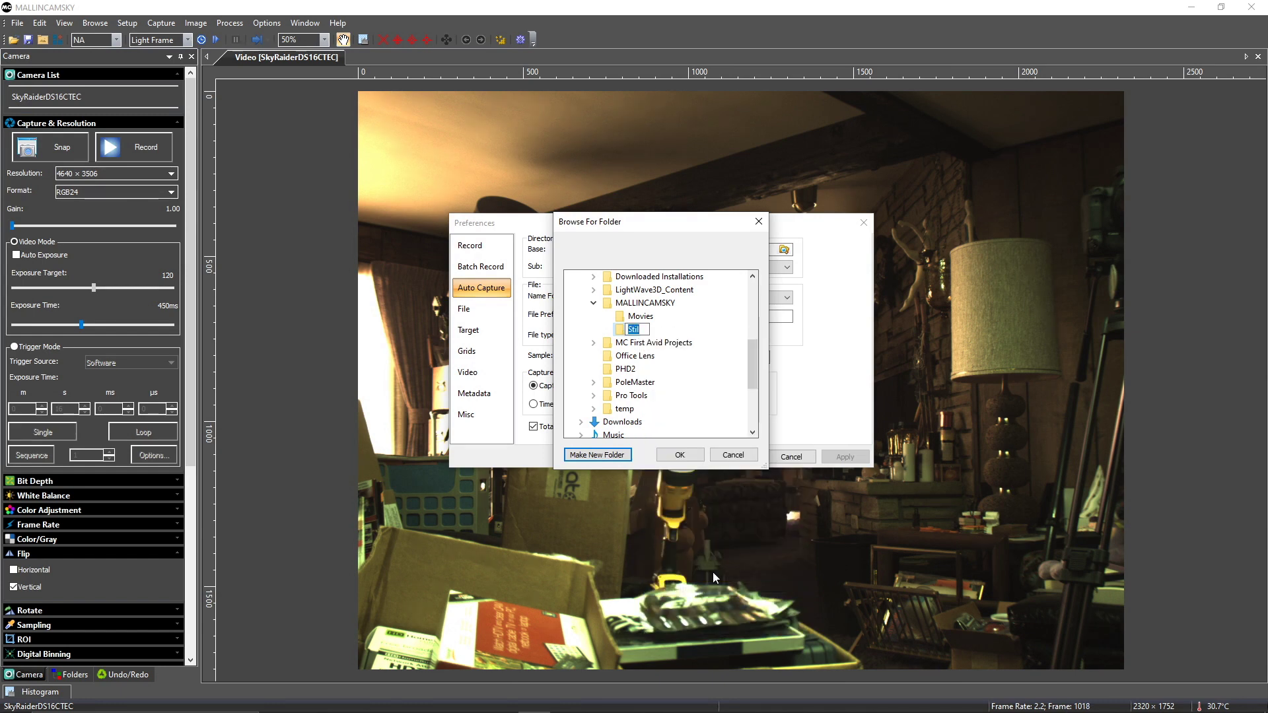
{"action": "type", "text": "st"}
{"action": "key", "text": "Return"}
{"action": "left_click", "coordinate": [675, 456]}
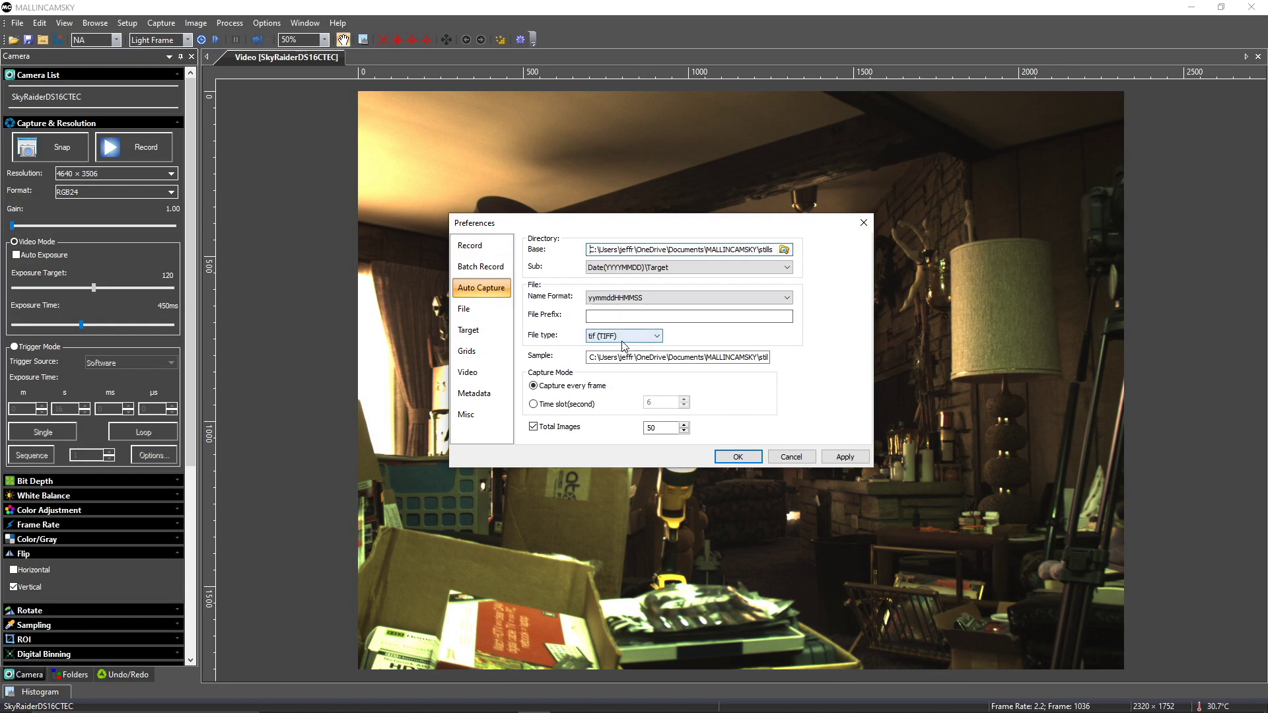
Step: Enter m51 as the Auto Capture file prefix in Options > Preferences
{"action": "left_click", "coordinate": [619, 318]}
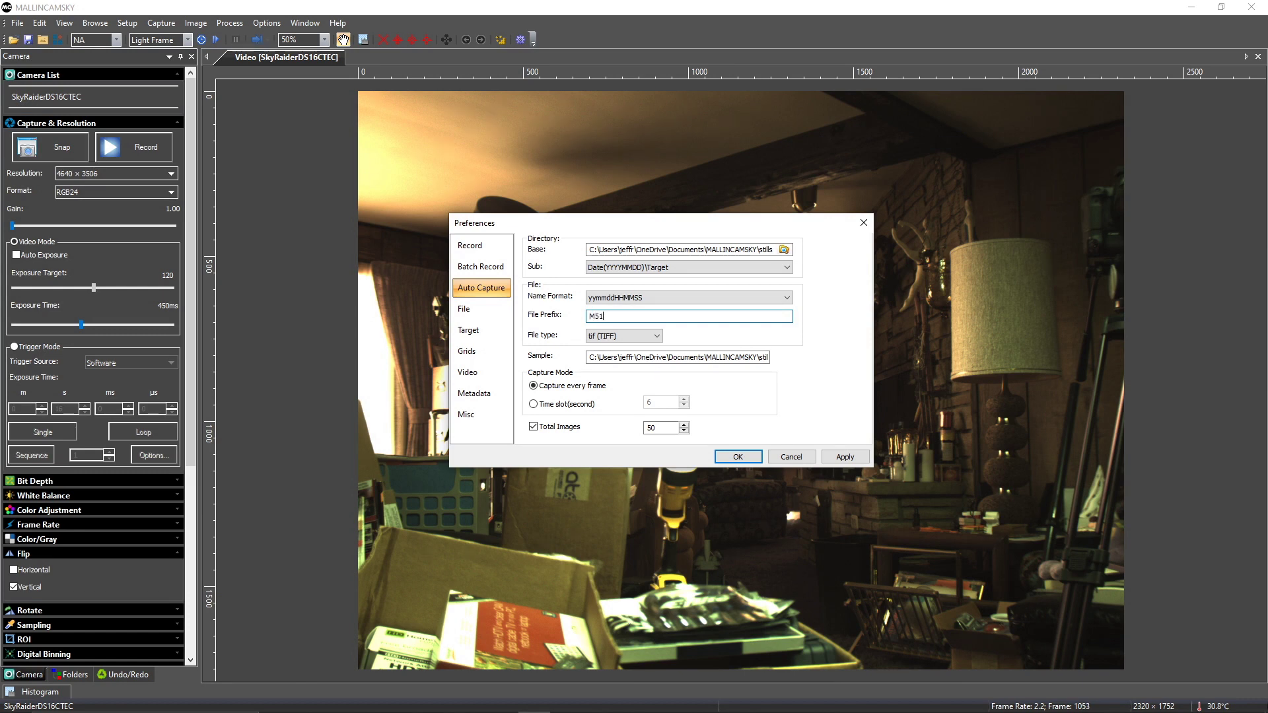
{"action": "key", "text": "Return"}
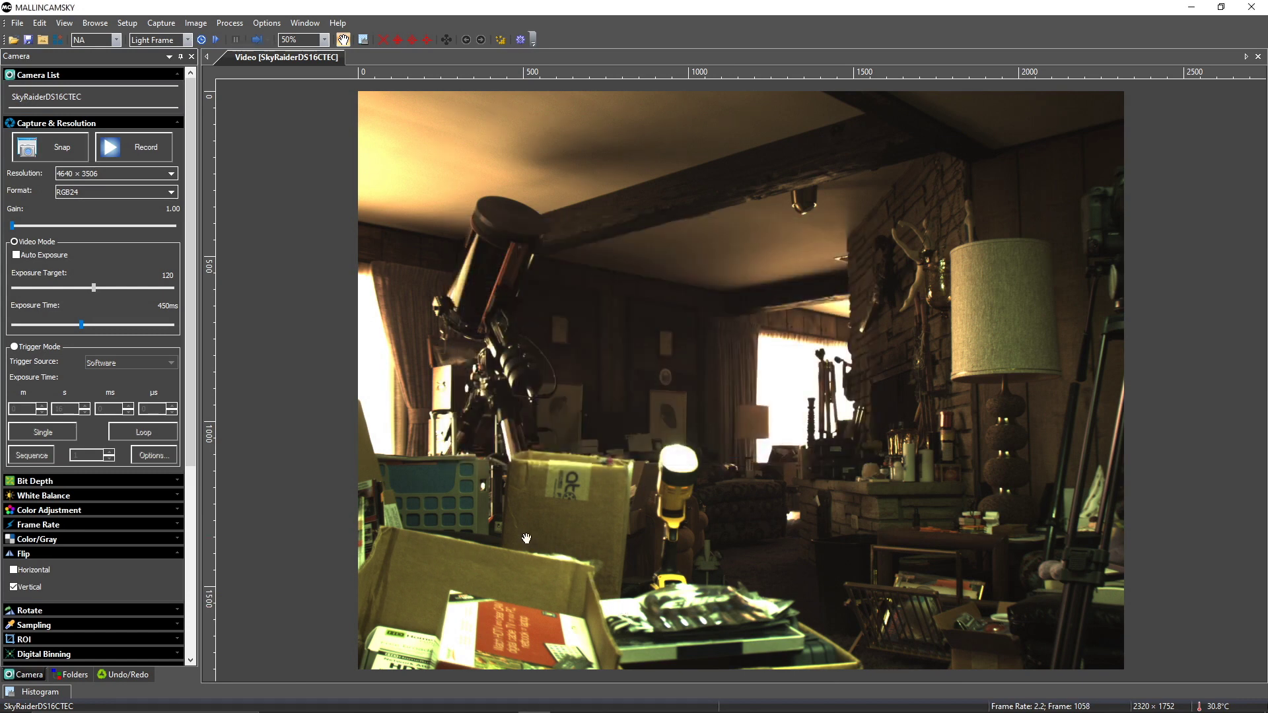
{"action": "left_click", "coordinate": [263, 24]}
{"action": "left_click", "coordinate": [290, 38]}
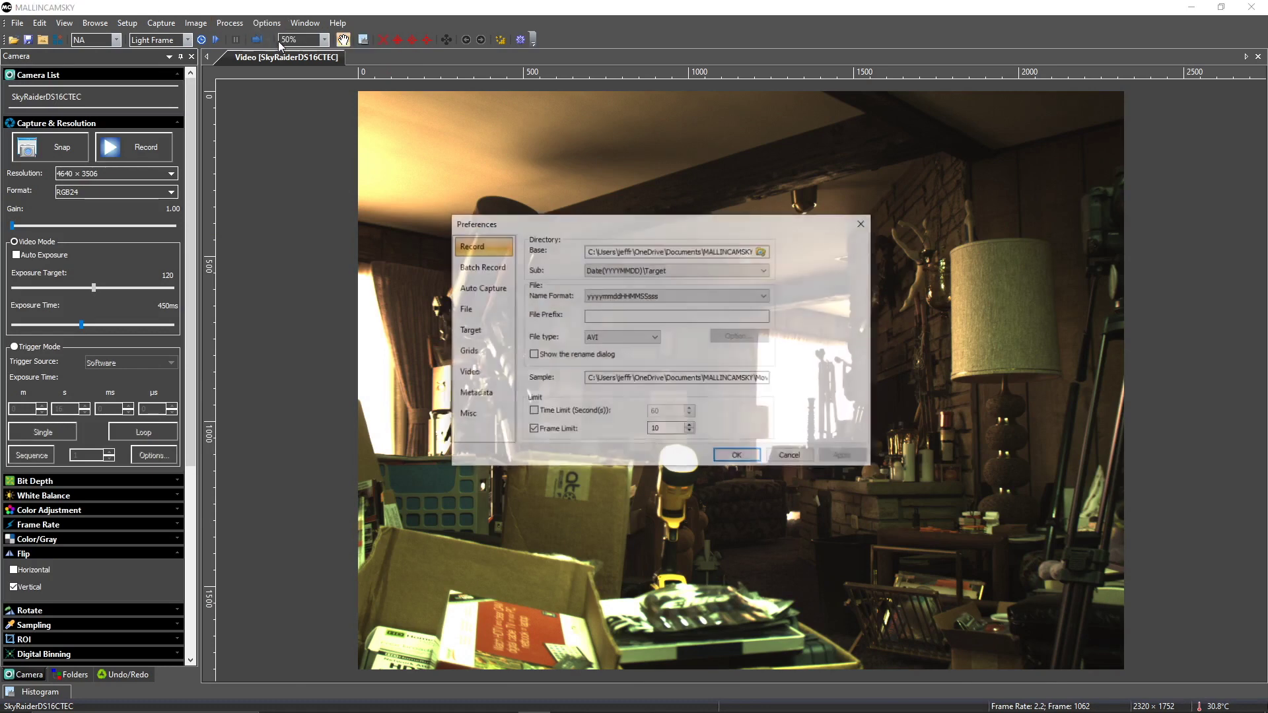
{"action": "left_click", "coordinate": [481, 288]}
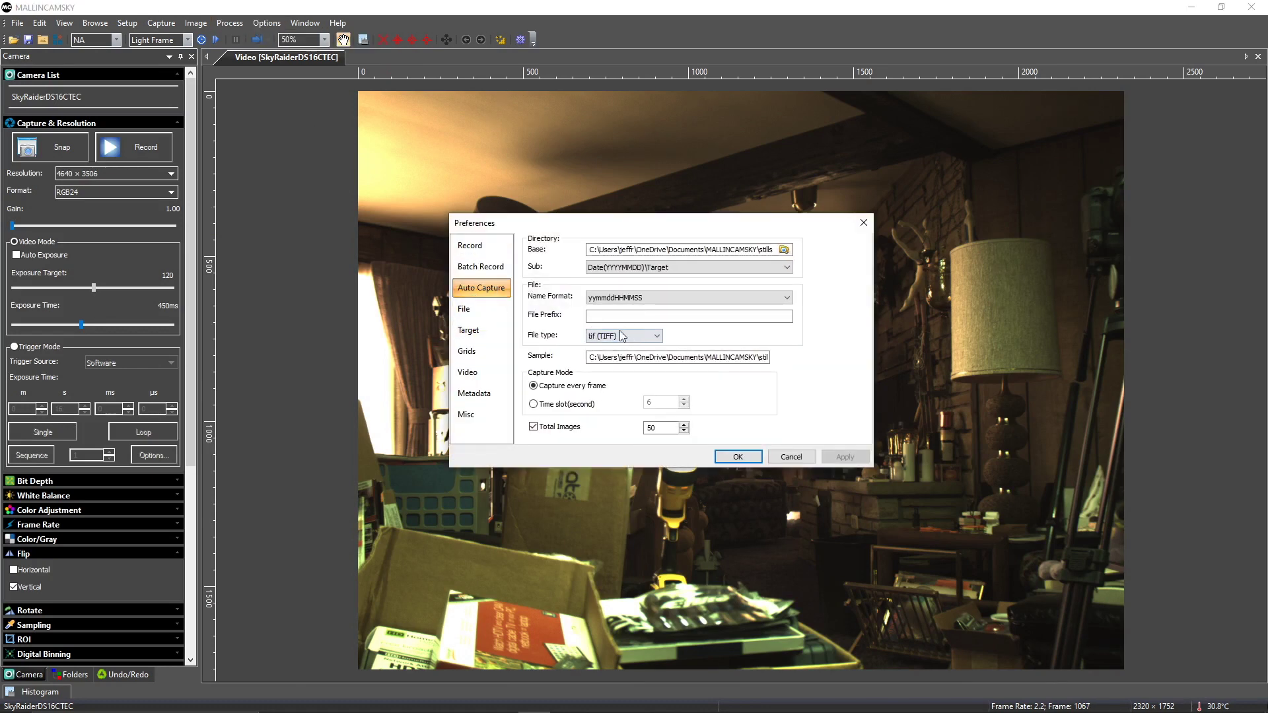
{"action": "left_click", "coordinate": [640, 316]}
{"action": "left_click", "coordinate": [640, 315]}
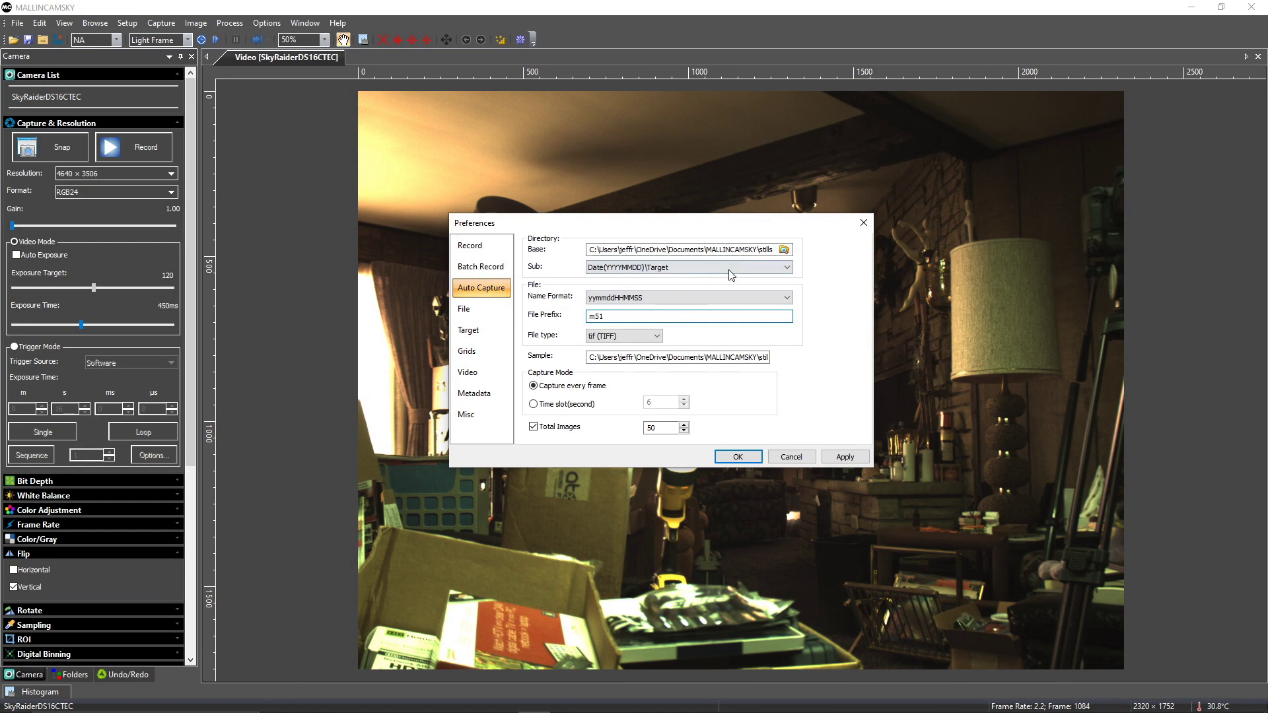
Step: Set the Auto Capture base folder to MALLINCAMSKY\stills
{"action": "left_click", "coordinate": [784, 249]}
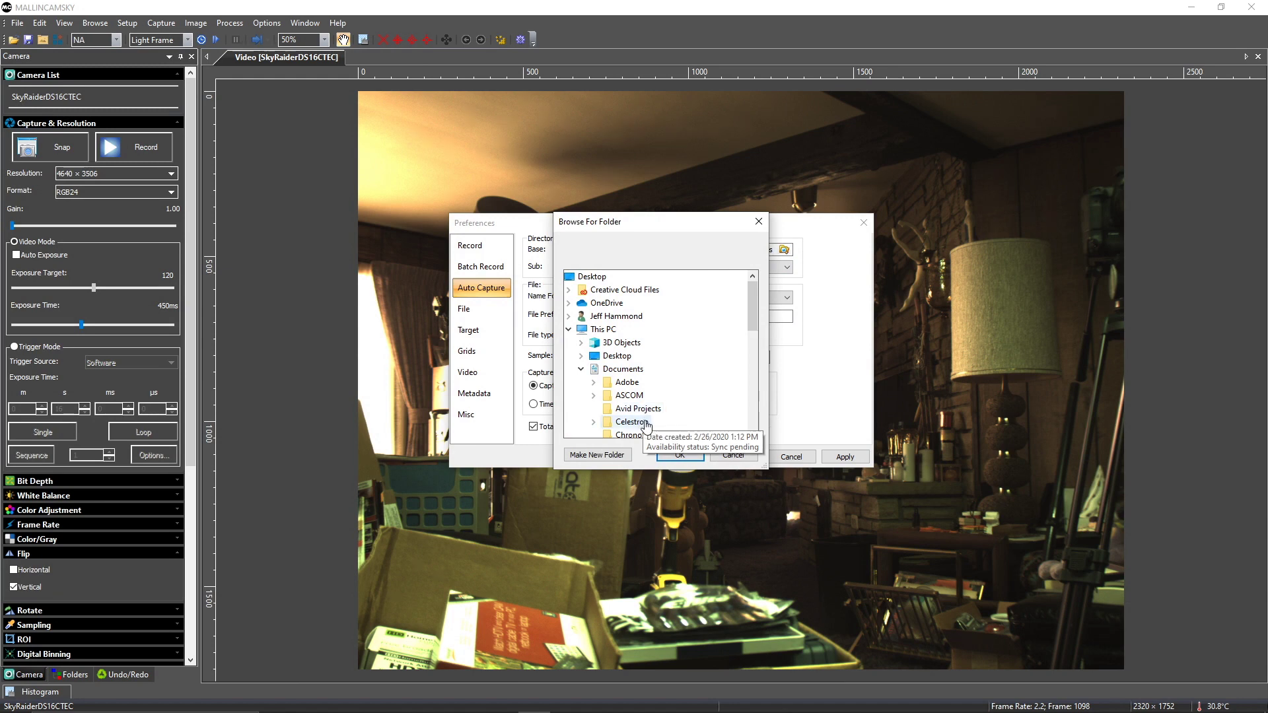
{"action": "scroll", "coordinate": [646, 426], "scroll_direction": "down", "scroll_amount": 3}
{"action": "left_click", "coordinate": [651, 369]}
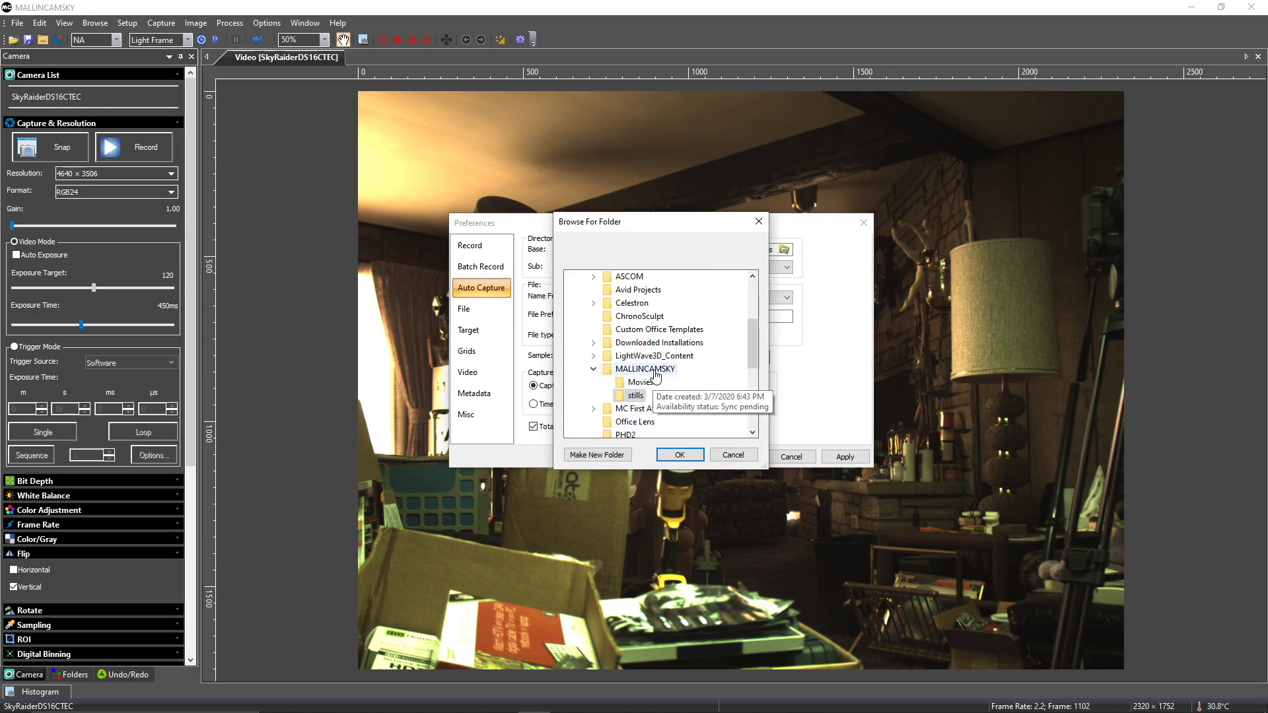
{"action": "left_click", "coordinate": [635, 395]}
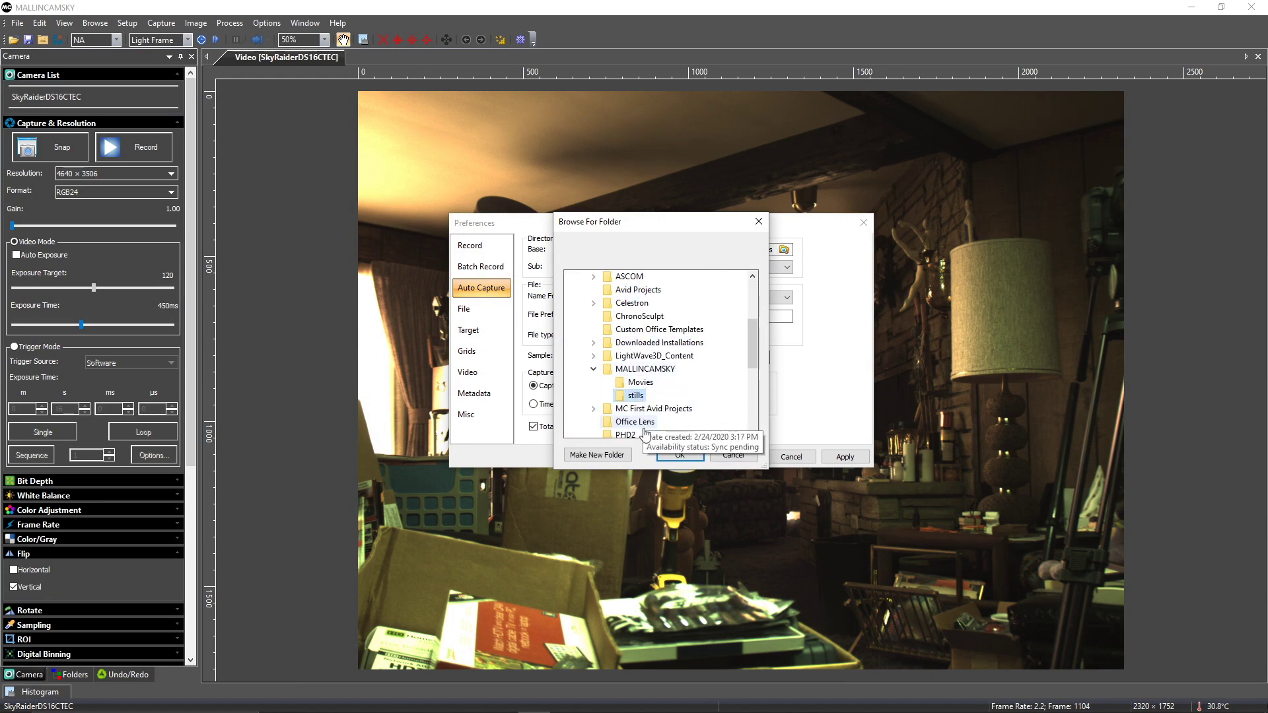
{"action": "left_click", "coordinate": [665, 455]}
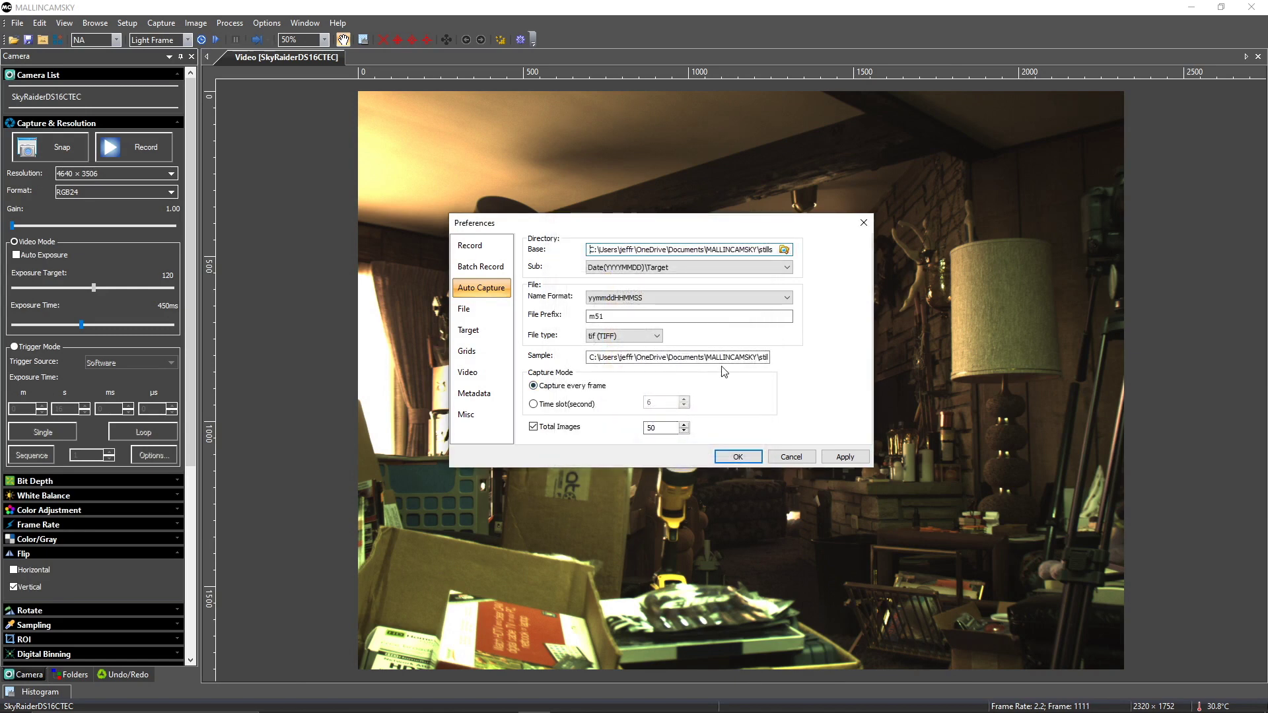
Step: Set Auto Capture Total Images to 10 and apply the settings
{"action": "left_click", "coordinate": [857, 456]}
{"action": "double_click", "coordinate": [651, 428]}
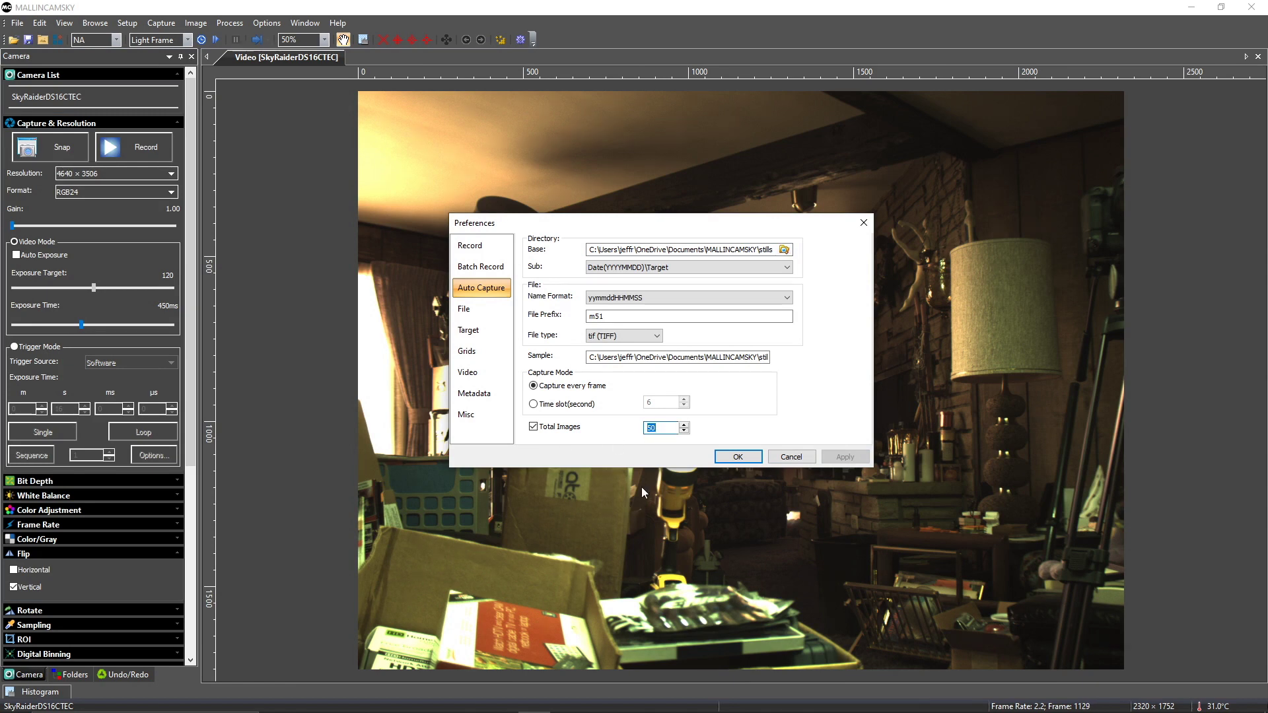
{"action": "type", "text": "10"}
{"action": "left_click", "coordinate": [839, 457]}
Step: Review the File, Batch Record and Record pages, enter a 10-second interval, then cancel Preferences
{"action": "left_click", "coordinate": [493, 312]}
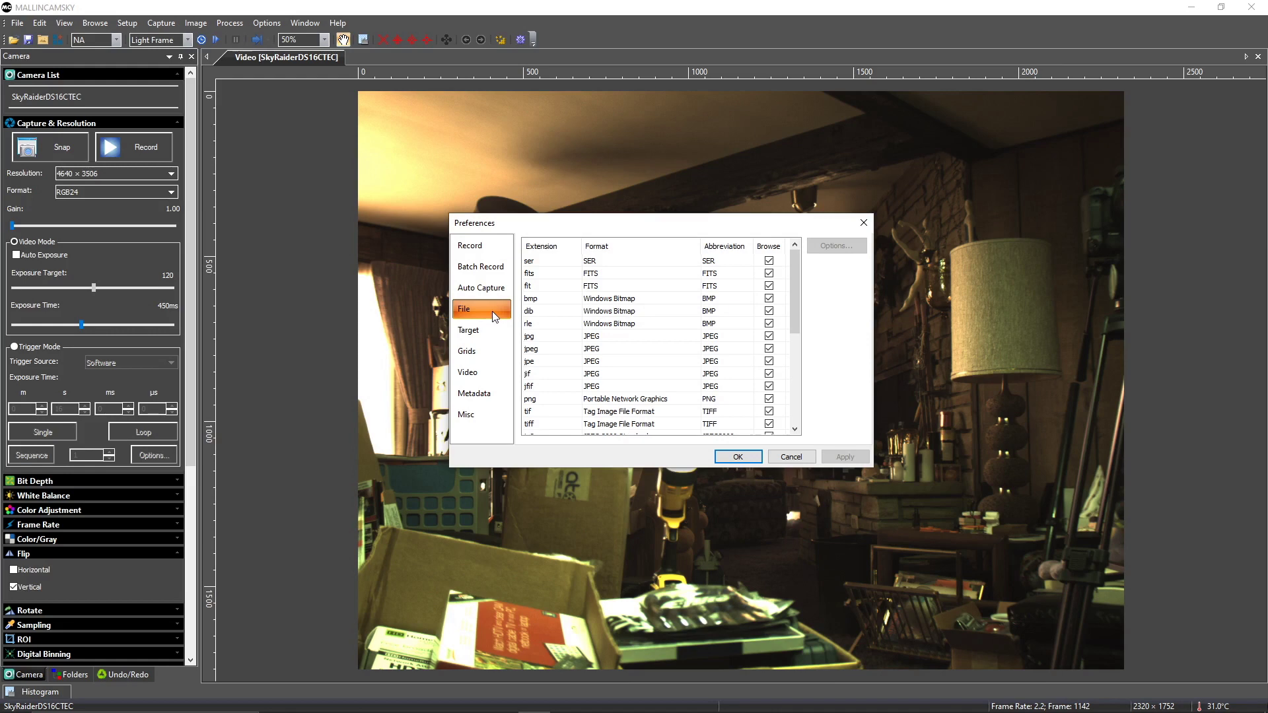
{"action": "left_click", "coordinate": [481, 266]}
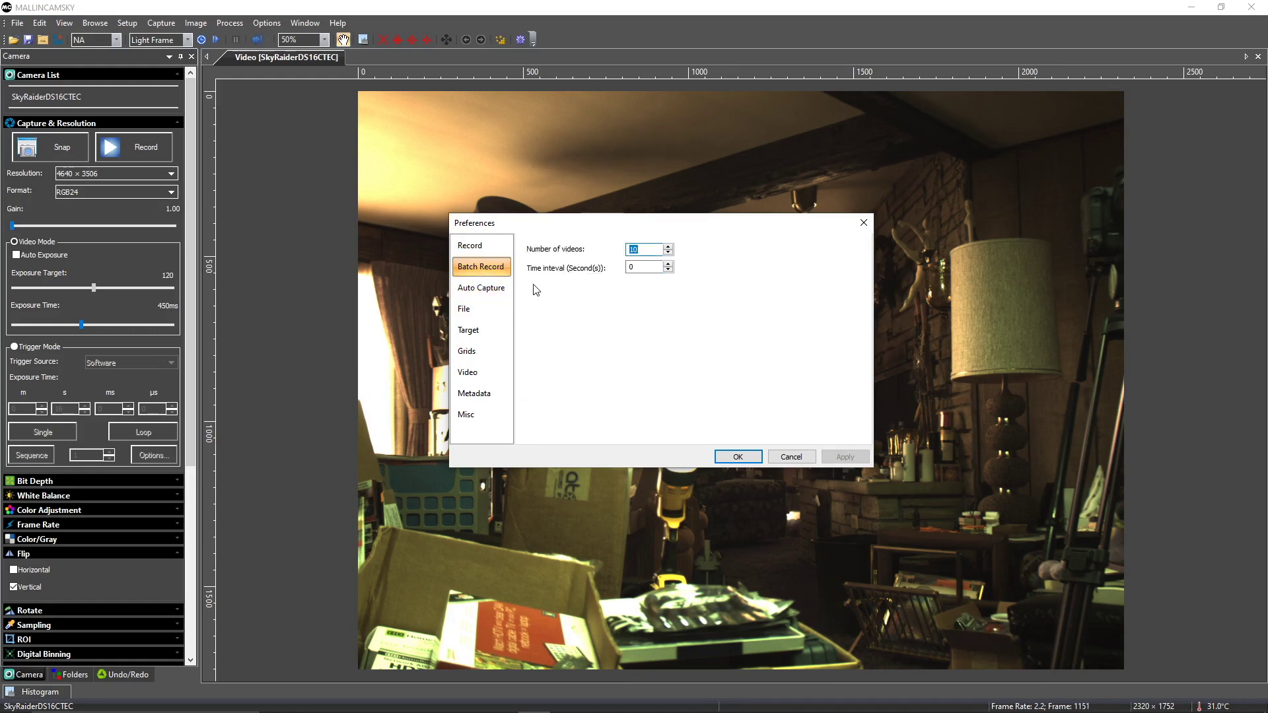
{"action": "left_click", "coordinate": [506, 296]}
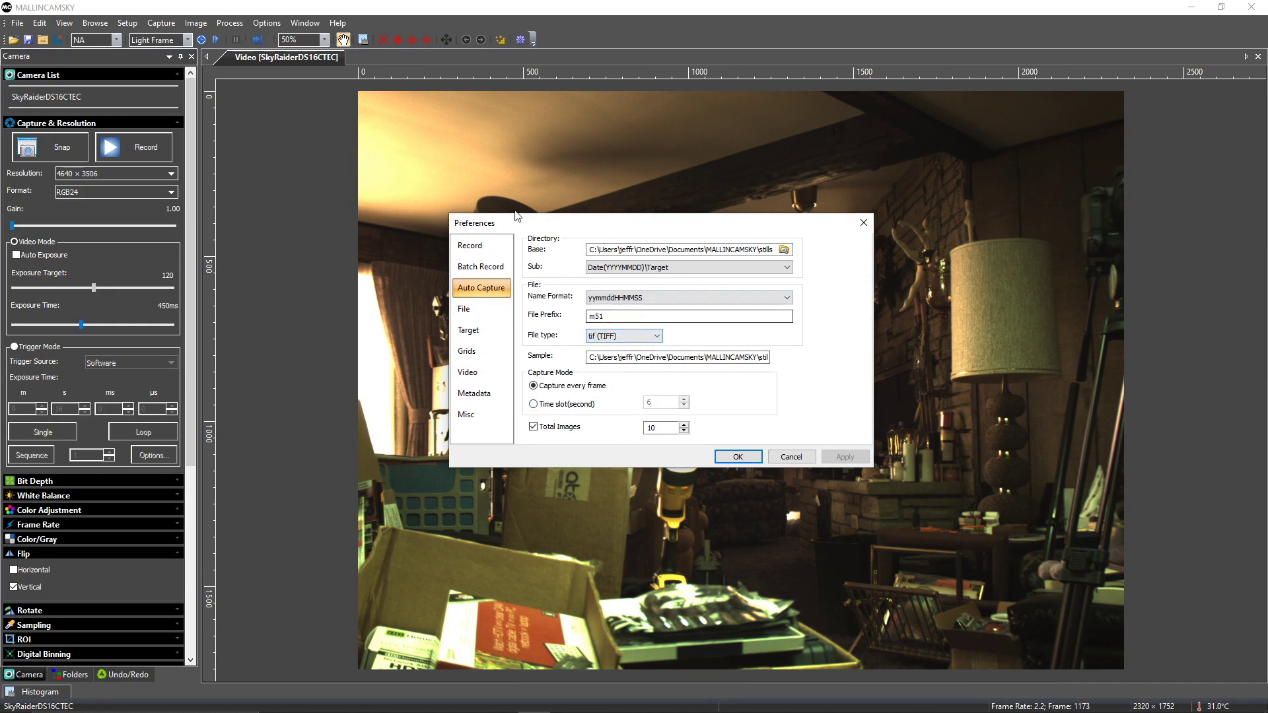
{"action": "left_click", "coordinate": [503, 253]}
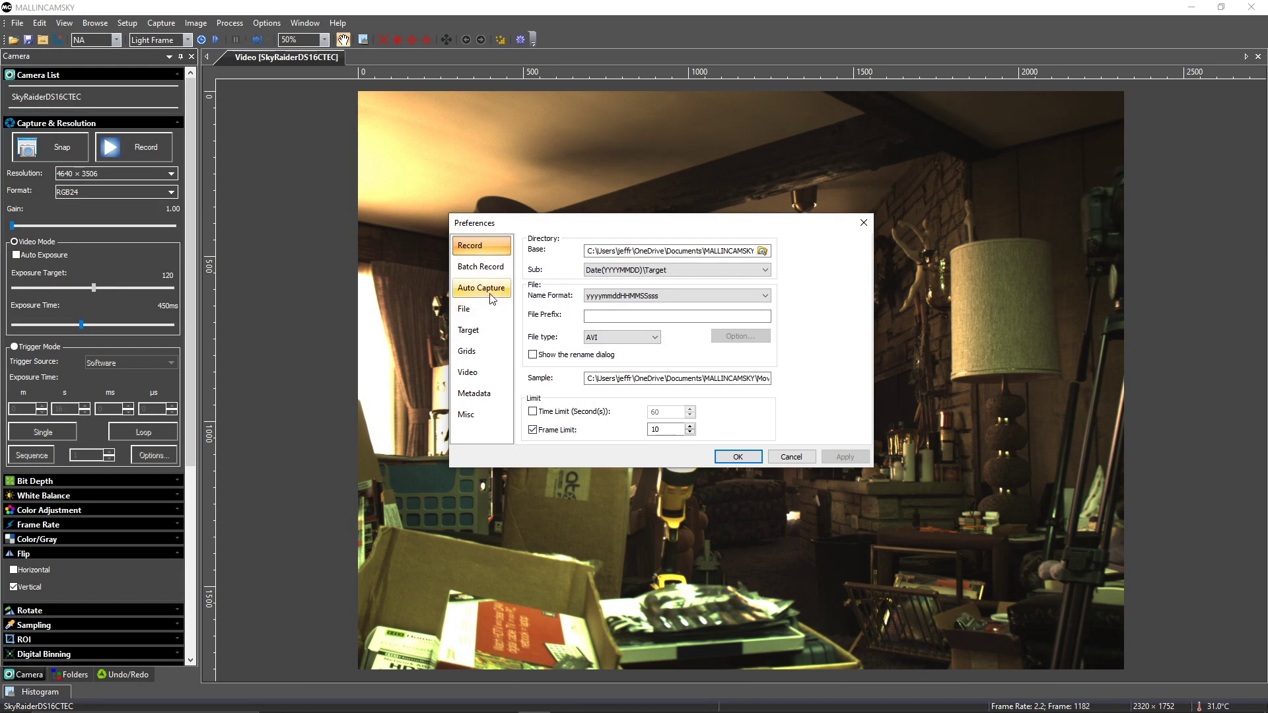
{"action": "left_click", "coordinate": [490, 268]}
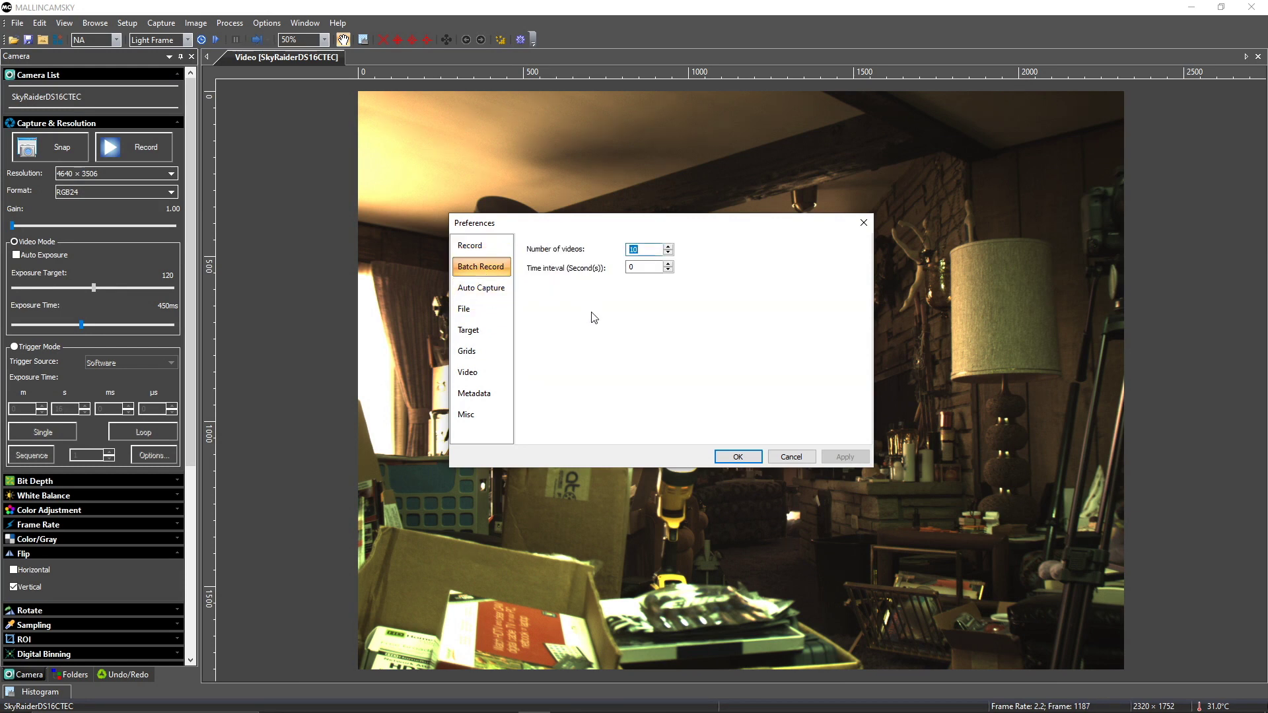
{"action": "left_click", "coordinate": [641, 267]}
{"action": "type", "text": "10"}
{"action": "left_click", "coordinate": [797, 459]}
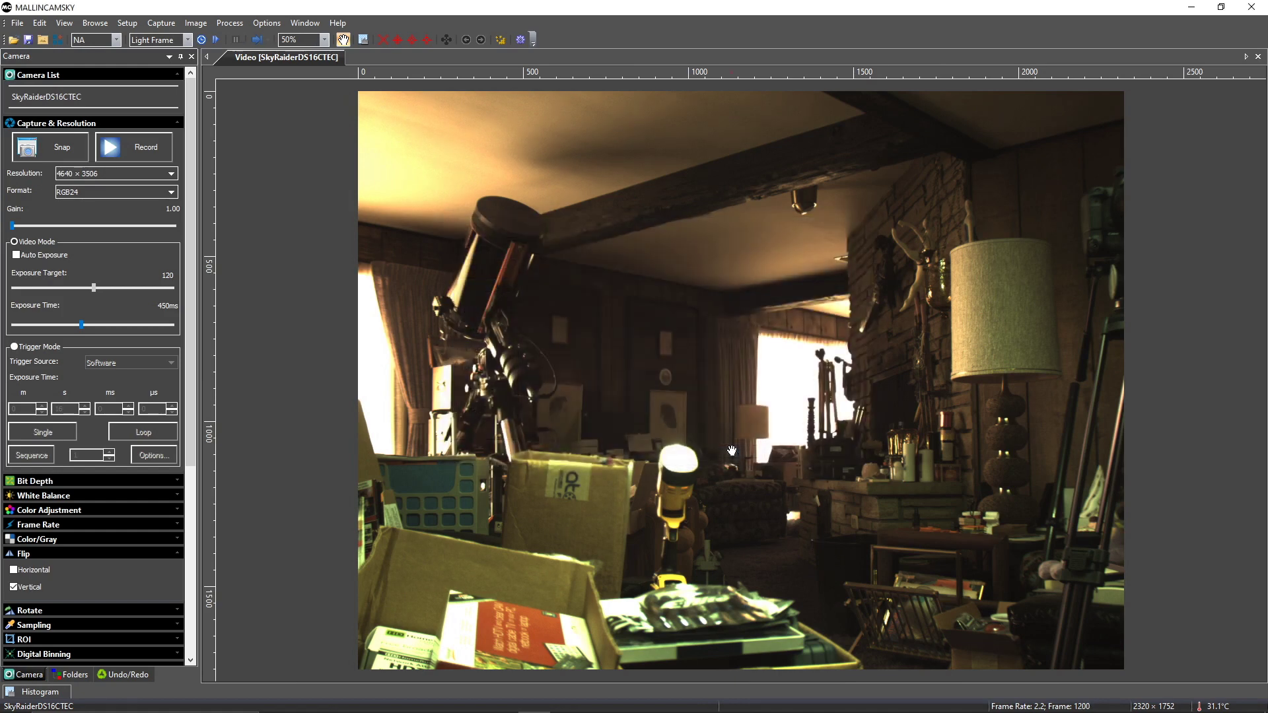
Step: Run Auto Capture from the Capture menu until all 10 stills finish, then open File Explorer
{"action": "left_click", "coordinate": [146, 24]}
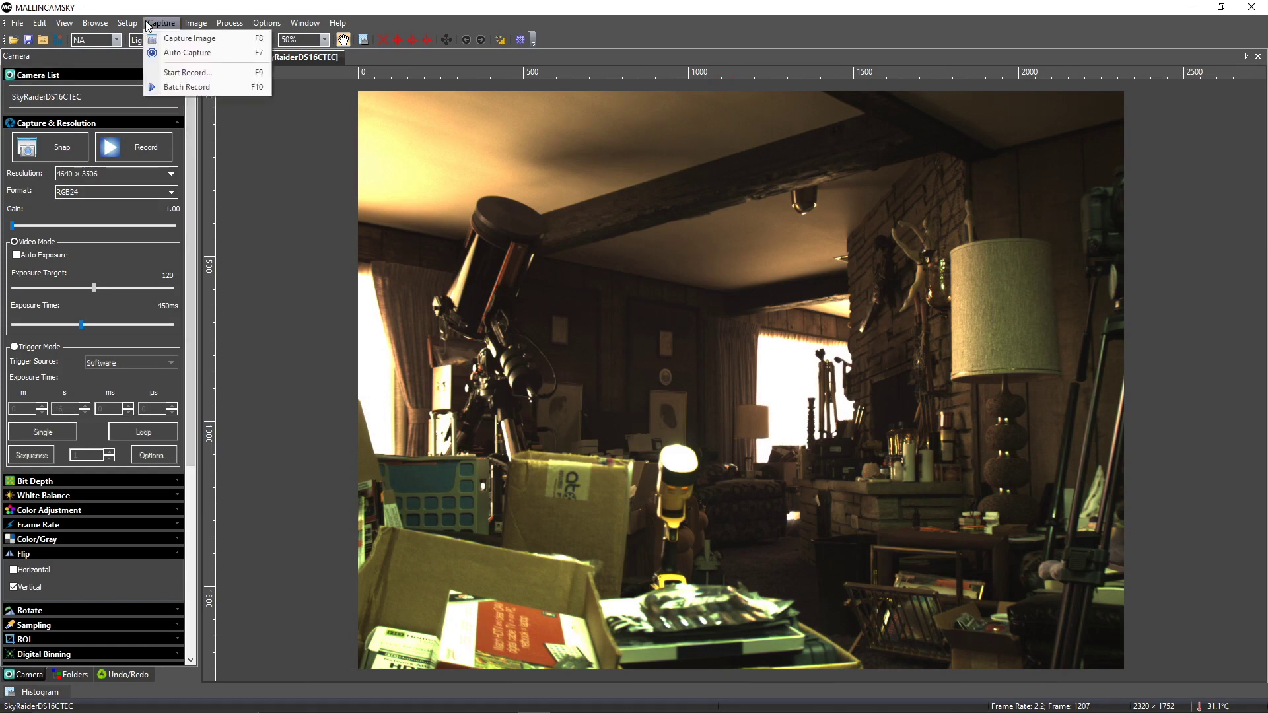
{"action": "left_click", "coordinate": [171, 53]}
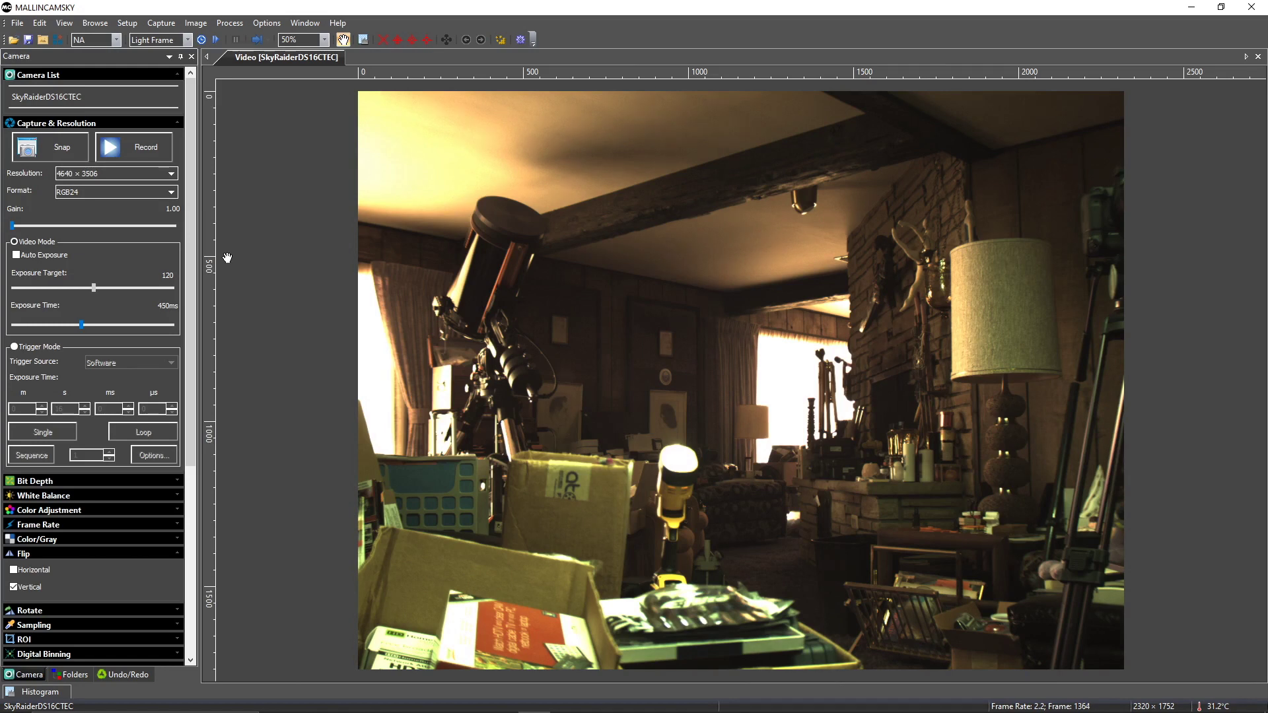
{"action": "left_click", "coordinate": [370, 701]}
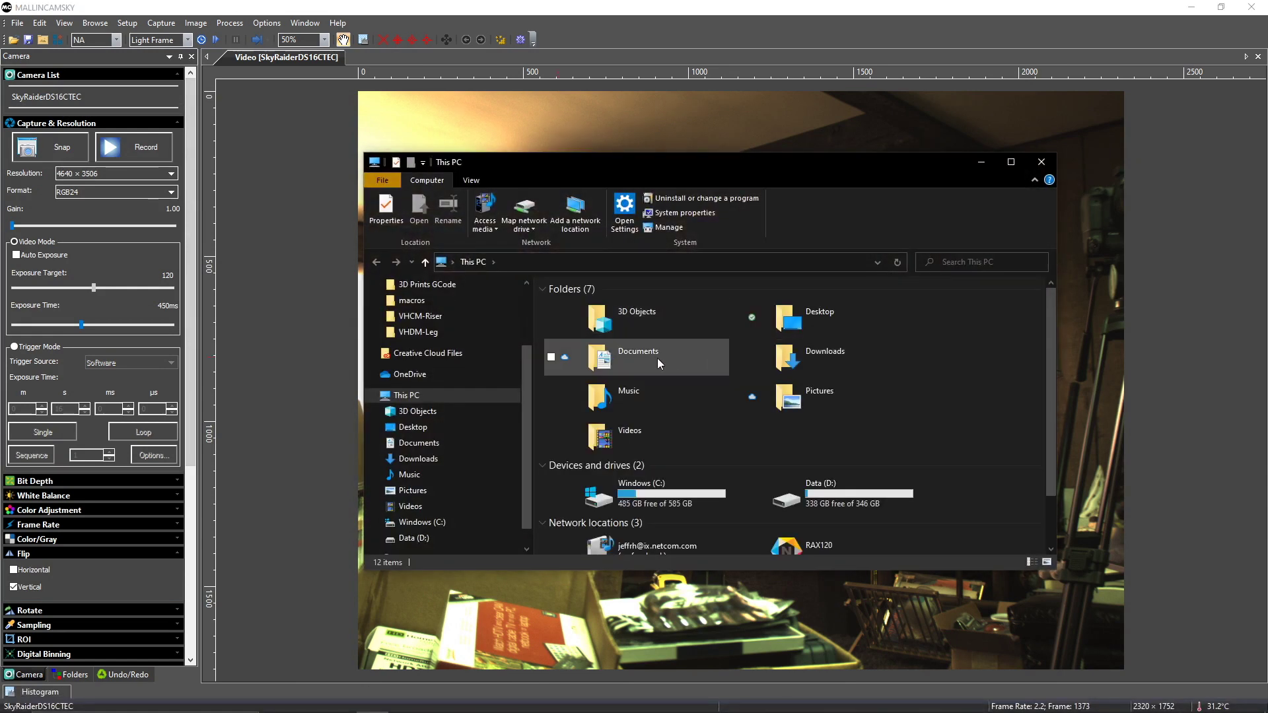
Step: Browse Documents > MALLINCAMSKY > stills > 20200313 to show the ten m51 TIFF captures
{"action": "double_click", "coordinate": [656, 357]}
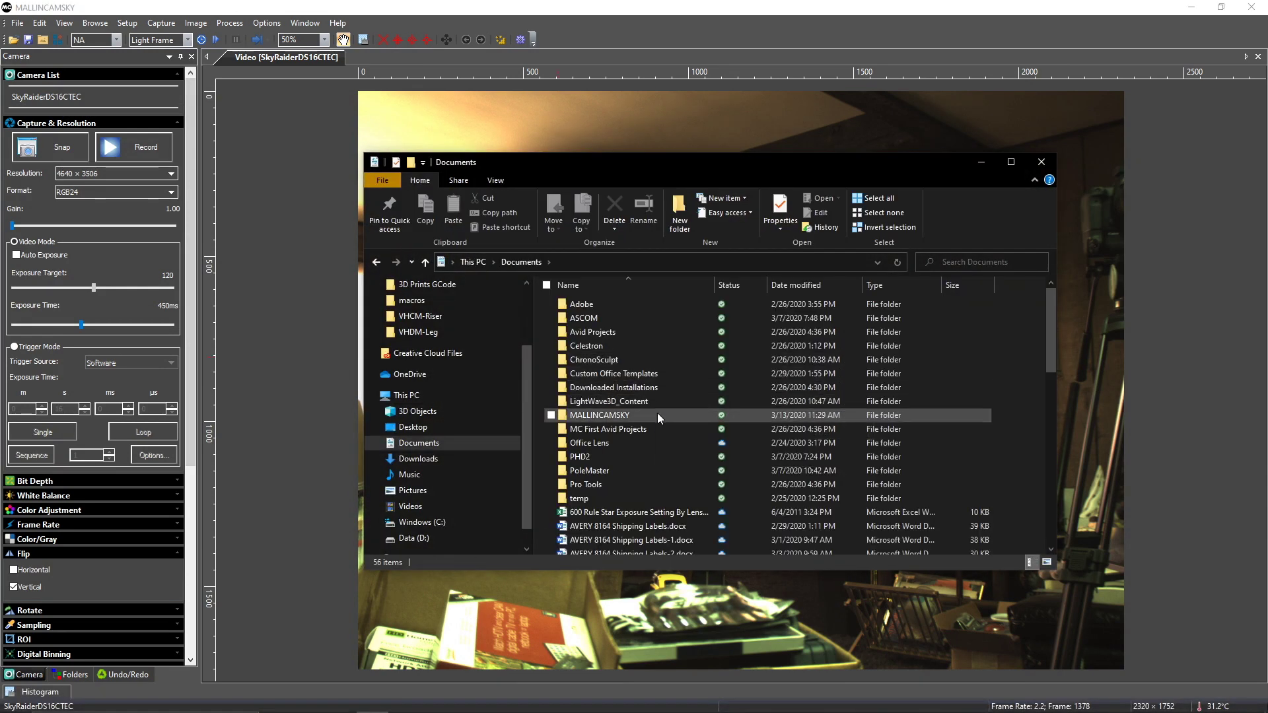
{"action": "double_click", "coordinate": [657, 413]}
{"action": "double_click", "coordinate": [610, 318]}
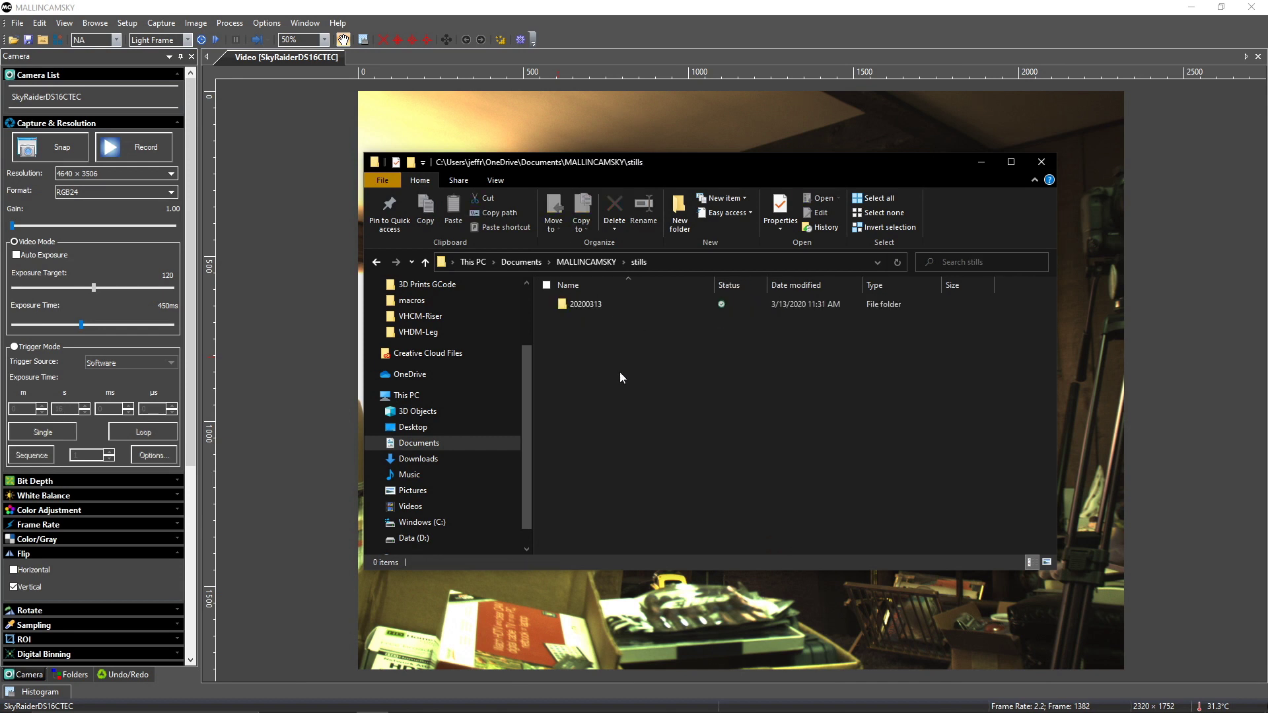
{"action": "double_click", "coordinate": [580, 305]}
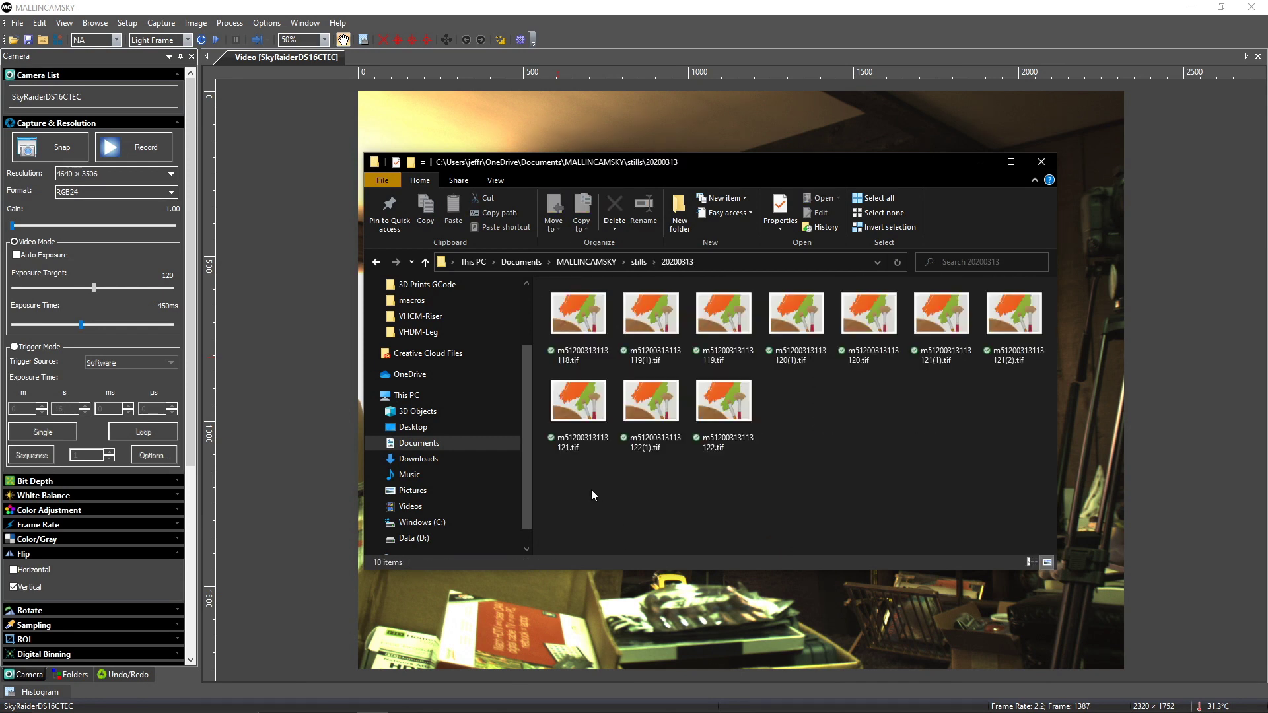